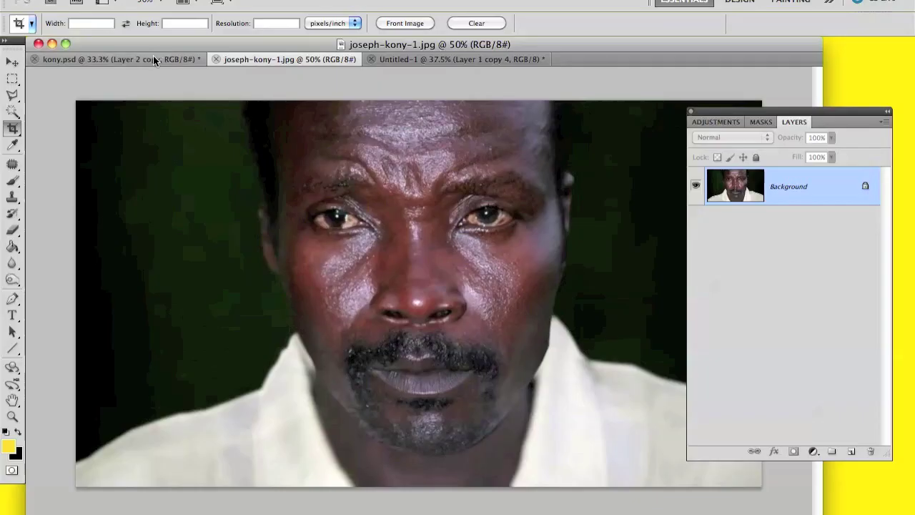
# Examine the finished composite in kony.psd at full screen and compare it with the source photos joseph-kony-1.jpg and Untitled-1
pyautogui.click(149, 61)
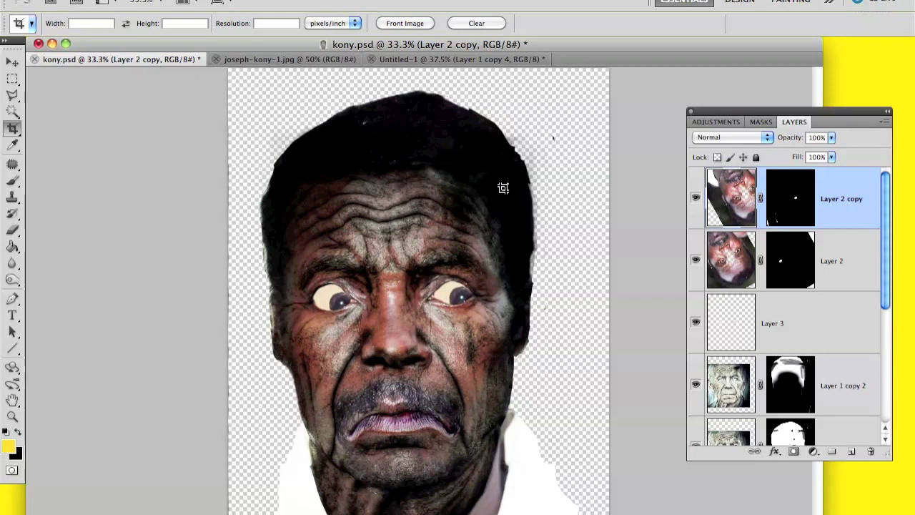
pyautogui.press('f')
pyautogui.press('f')
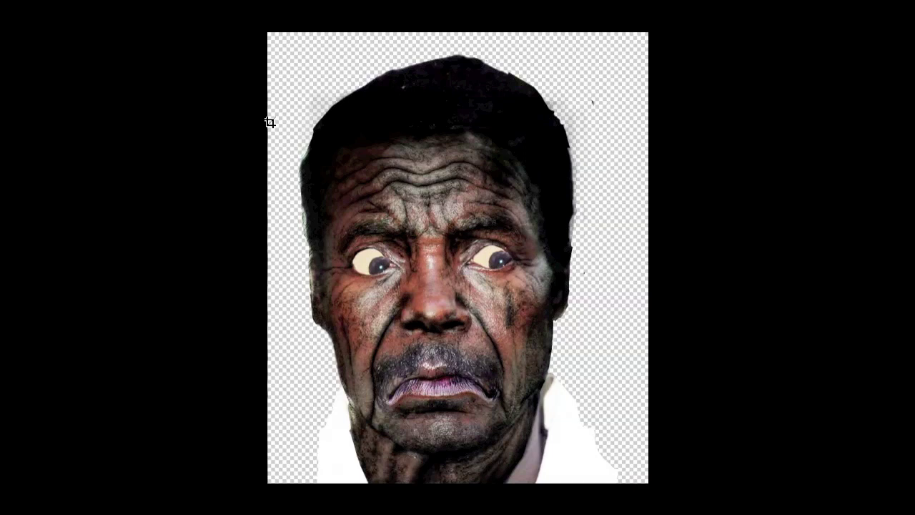
pyautogui.press('f')
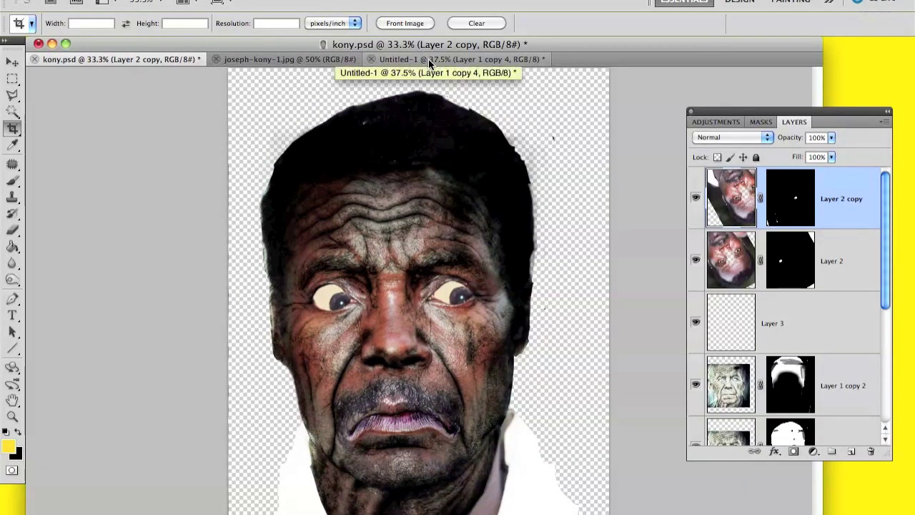
pyautogui.click(242, 59)
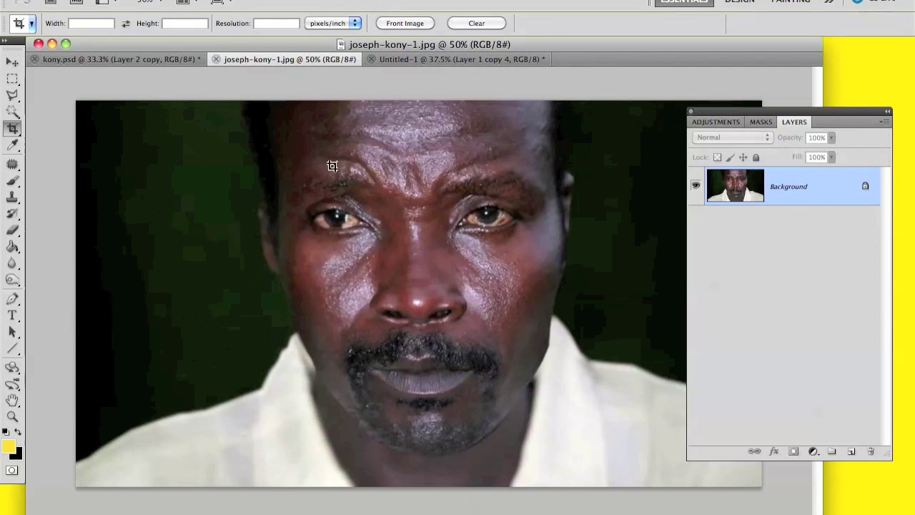
pyautogui.click(469, 60)
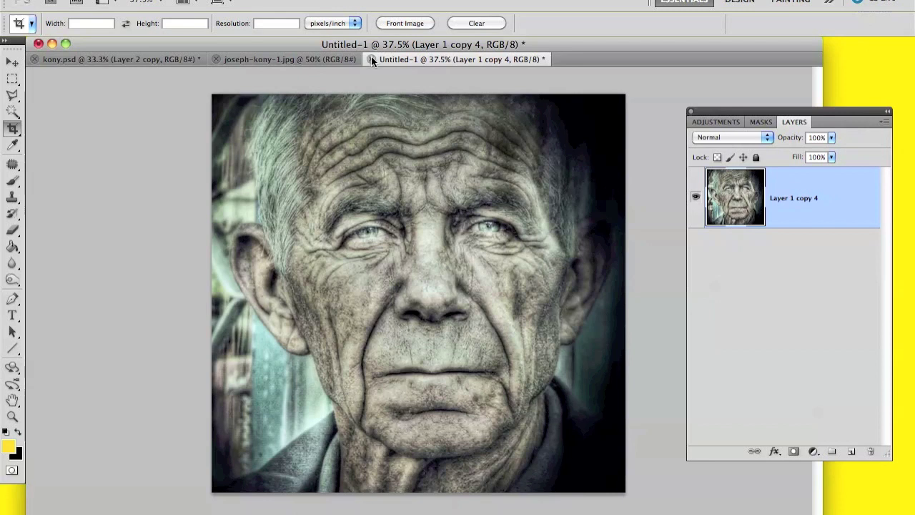
pyautogui.click(285, 58)
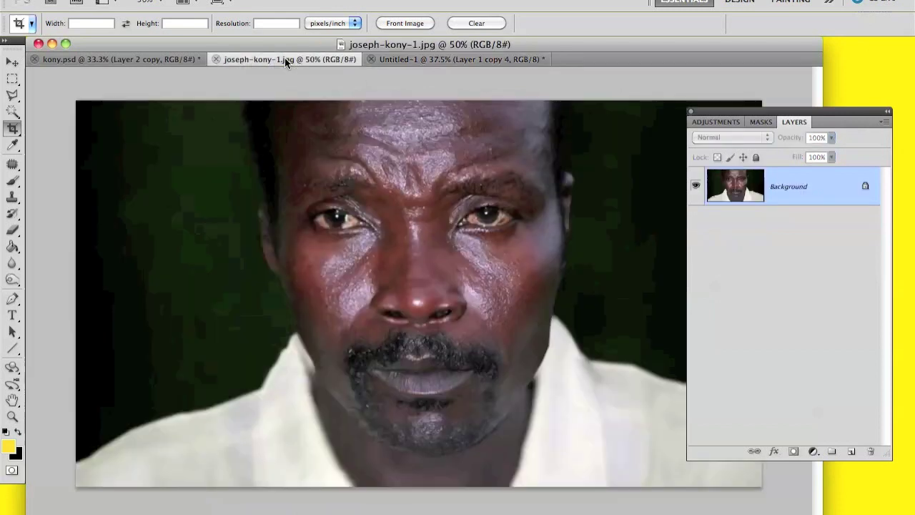
# Copy the wrinkled old man's portrait layer from Untitled-1 into joseph-kony-1.jpg
pyautogui.press('v')
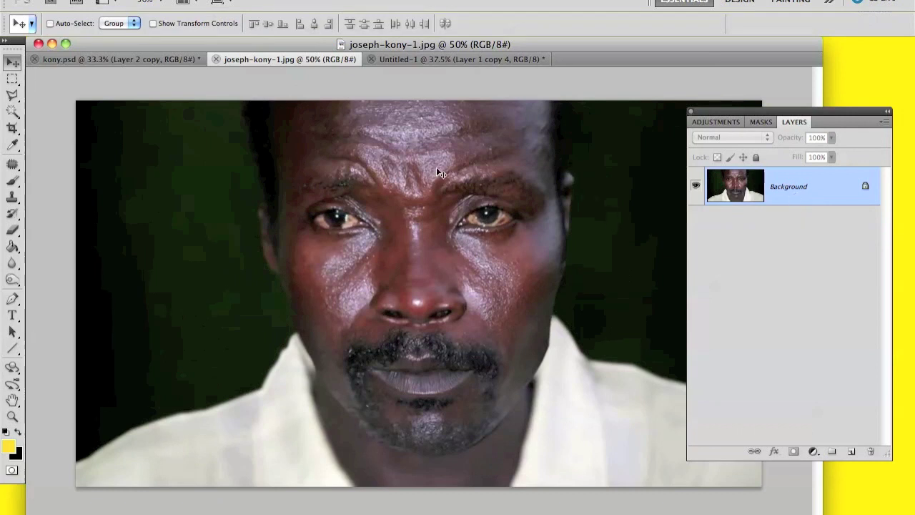
pyautogui.moveTo(415, 192)
pyautogui.mouseDown()
pyautogui.moveTo(437, 65)
pyautogui.moveTo(436, 191)
pyautogui.moveTo(420, 179)
pyautogui.mouseUp()
pyautogui.click(569, 186)
pyautogui.click(458, 59)
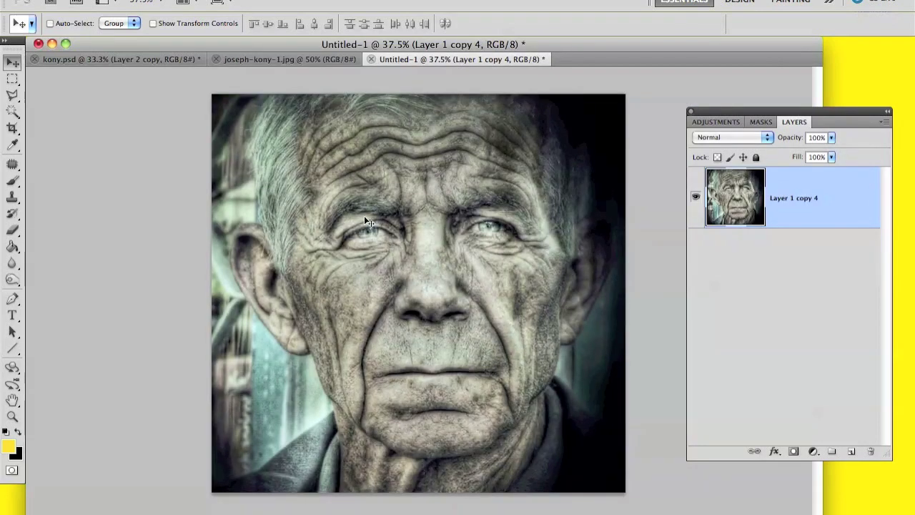
pyautogui.moveTo(384, 219); pyautogui.dragTo(387, 200)
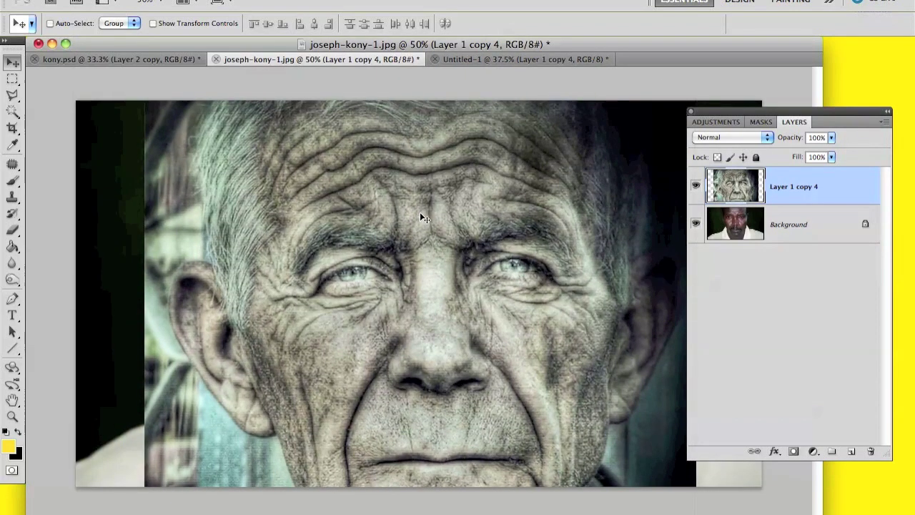
# Scale the old man's layer proportionally to about 72% and place it over the face in the photo
pyautogui.hotkey('ctrl', 't')
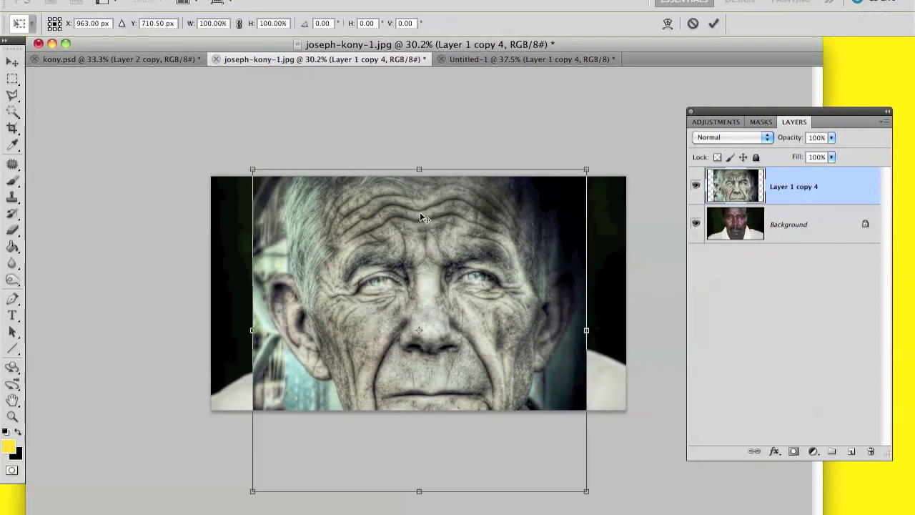
pyautogui.moveTo(249, 165); pyautogui.dragTo(363, 239)
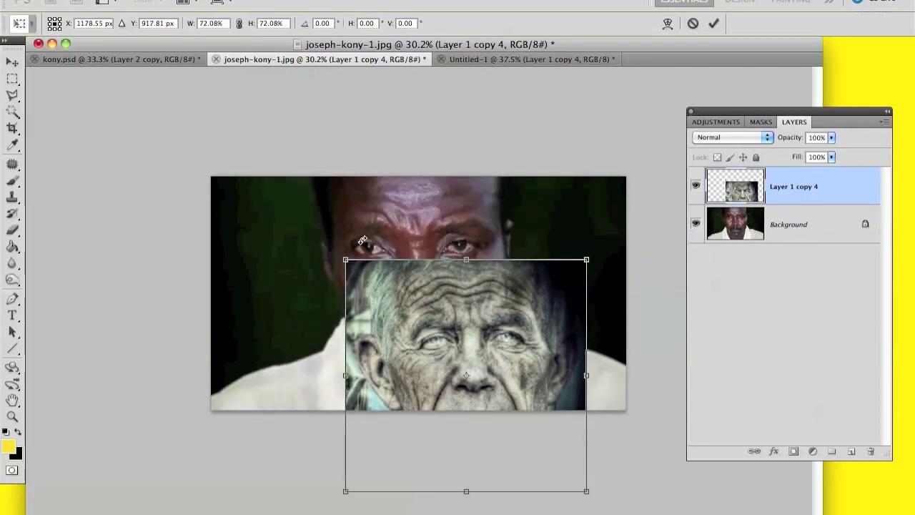
pyautogui.moveTo(401, 303); pyautogui.dragTo(386, 228)
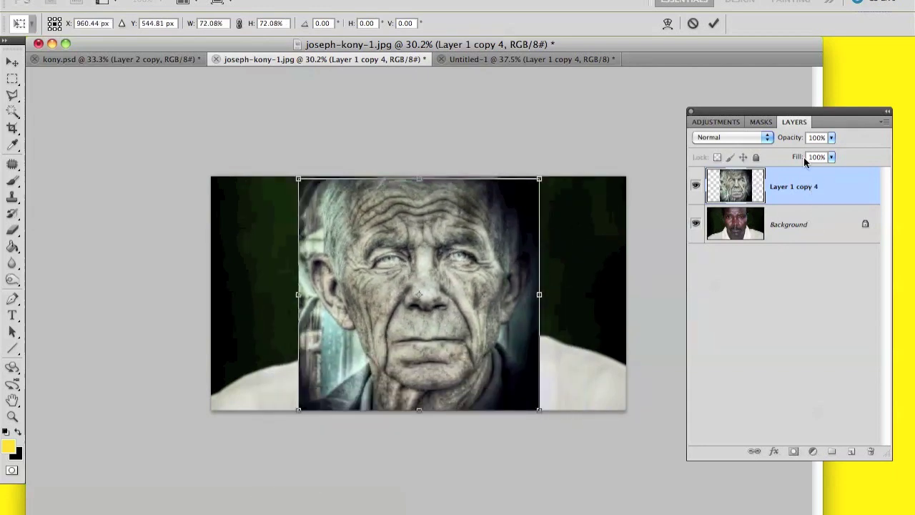
# Lower the old man layer's opacity to 56% so that the face beneath shows through
pyautogui.moveTo(791, 140); pyautogui.dragTo(709, 94)
pyautogui.moveTo(722, 127); pyautogui.dragTo(710, 121)
pyautogui.hotkey('shift', 'Down')
pyautogui.hotkey('shift', 'Down')
pyautogui.hotkey('shift', 'Down')
pyautogui.hotkey('shift', 'Down')
pyautogui.hotkey('shift', 'Down')
# Enlarge the old man's layer to about 78%, align its features with the face beneath, and apply the transform
pyautogui.moveTo(452, 273); pyautogui.dragTo(451, 258)
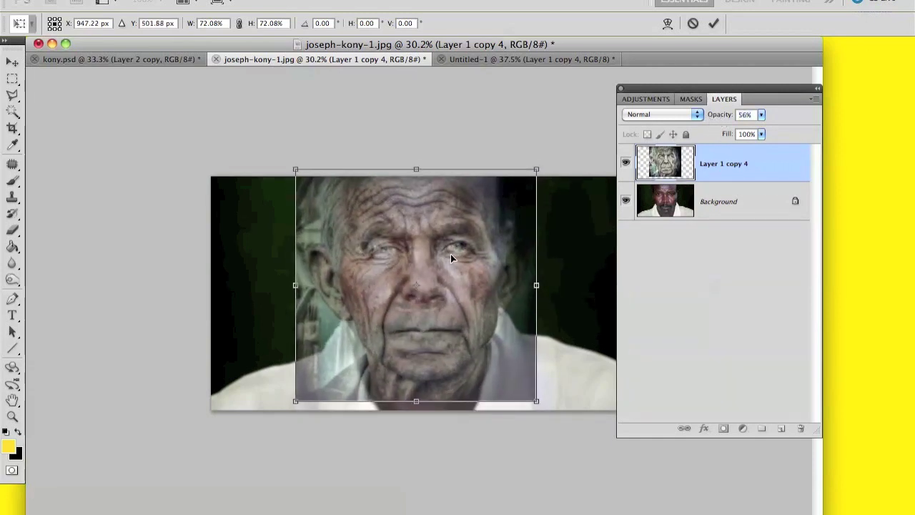
pyautogui.moveTo(298, 165); pyautogui.dragTo(270, 160)
pyautogui.moveTo(365, 265); pyautogui.dragTo(361, 270)
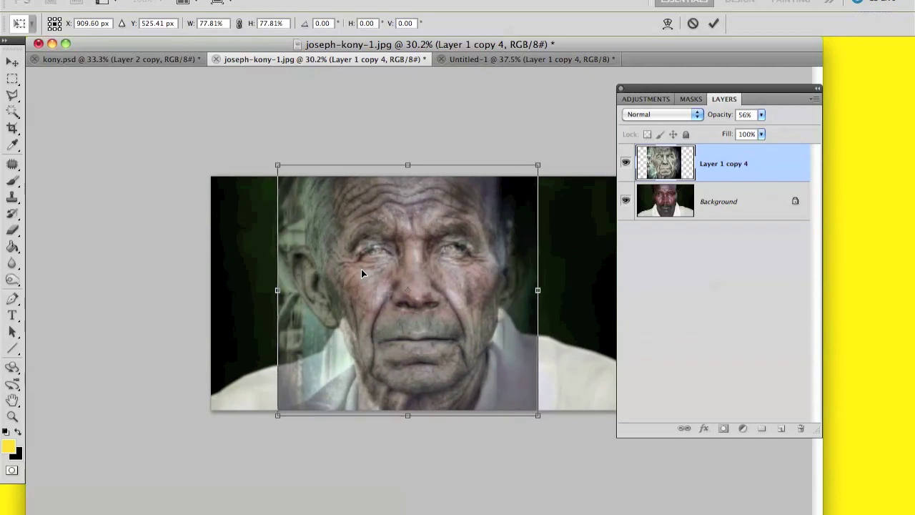
pyautogui.press('Return')
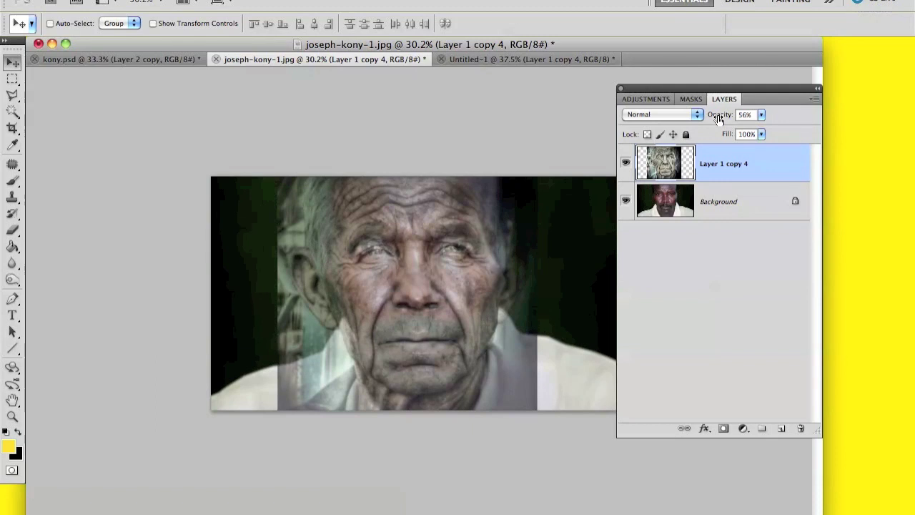
# Set the old man layer's opacity to 100% and its blend mode to Multiply
pyautogui.moveTo(720, 116); pyautogui.dragTo(868, 117)
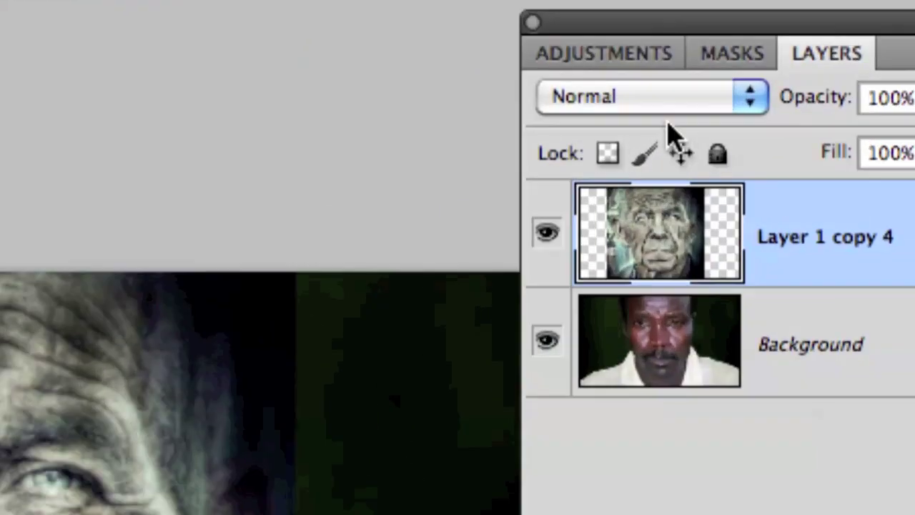
pyautogui.click(655, 115)
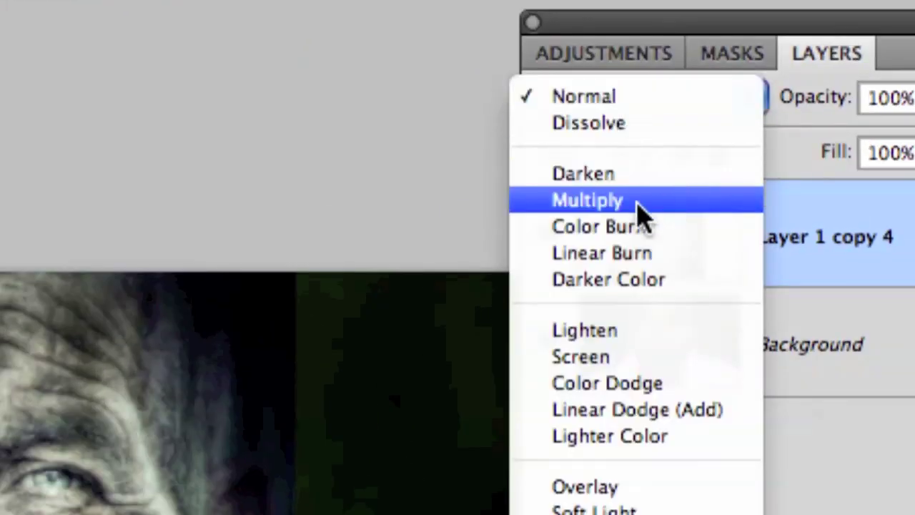
pyautogui.click(615, 201)
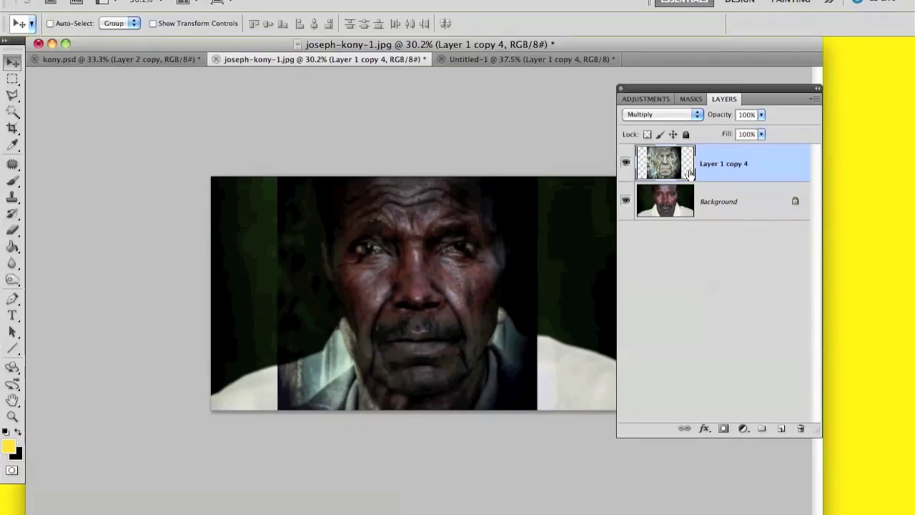
# Add a layer mask to the old man's layer and erase the overlay from the background and shirt around the face
pyautogui.click(12, 230)
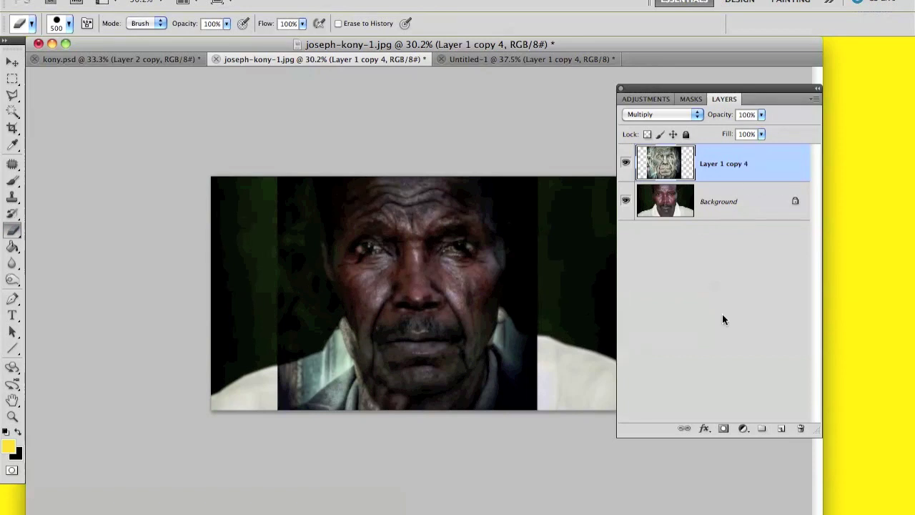
pyautogui.click(723, 432)
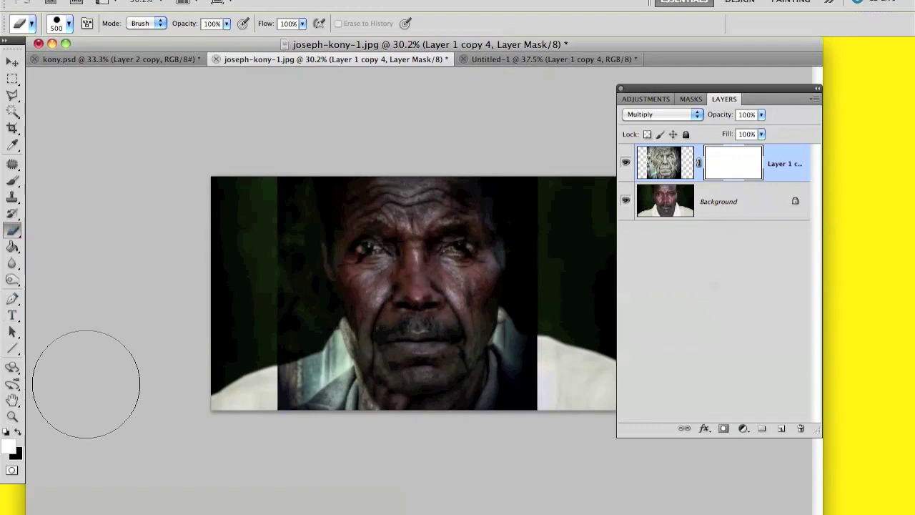
pyautogui.click(263, 328)
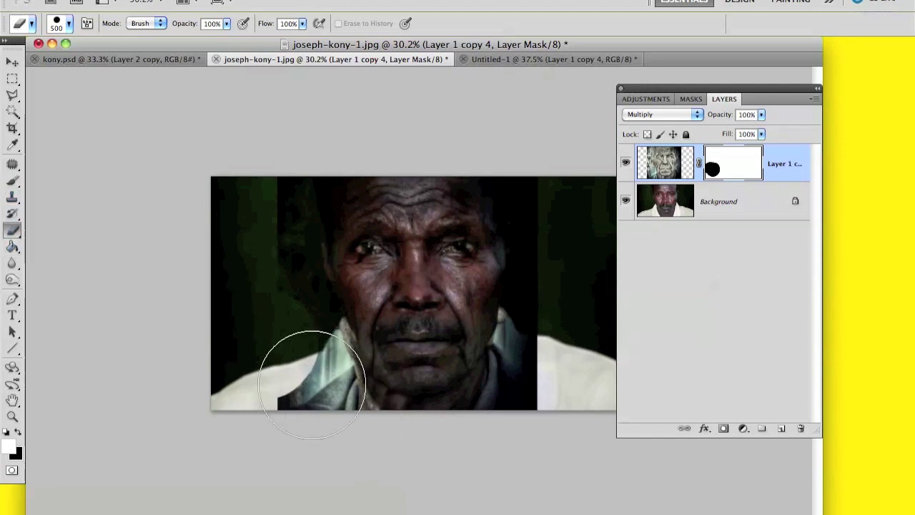
pyautogui.press('[')
pyautogui.press('[')
pyautogui.press('[')
pyautogui.moveTo(279, 286)
pyautogui.mouseDown()
pyautogui.moveTo(294, 157)
pyautogui.moveTo(291, 226)
pyautogui.moveTo(337, 418)
pyautogui.moveTo(301, 446)
pyautogui.moveTo(355, 414)
pyautogui.moveTo(339, 405)
pyautogui.moveTo(397, 420)
pyautogui.moveTo(540, 382)
pyautogui.moveTo(543, 398)
pyautogui.moveTo(513, 419)
pyautogui.moveTo(544, 244)
pyautogui.moveTo(523, 167)
pyautogui.moveTo(535, 303)
pyautogui.mouseUp()
# Erase the old man's eyes on the layer mask with a 50 px eraser so the original eyes show through
pyautogui.press('[')
pyautogui.press('[')
pyautogui.press('[')
pyautogui.press('[')
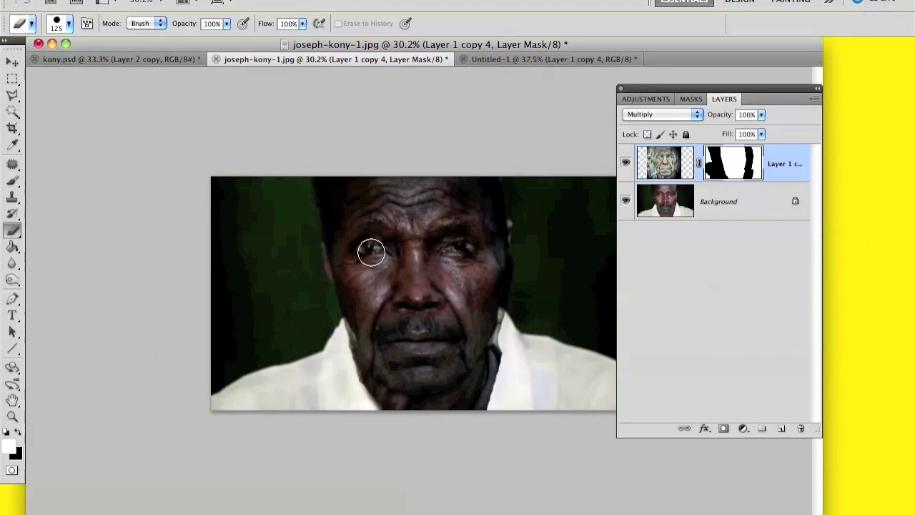
pyautogui.scroll(3, 371, 252)
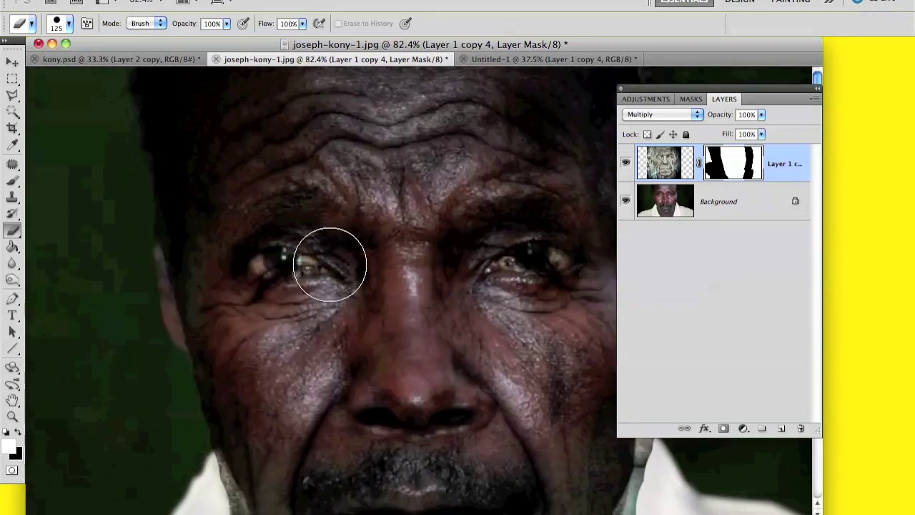
pyautogui.press('[')
pyautogui.press('[')
pyautogui.press('[')
pyautogui.press('[')
pyautogui.press('[')
pyautogui.press('[')
pyautogui.moveTo(288, 272)
pyautogui.mouseDown()
pyautogui.moveTo(324, 265)
pyautogui.moveTo(282, 263)
pyautogui.moveTo(295, 272)
pyautogui.moveTo(250, 276)
pyautogui.moveTo(309, 262)
pyautogui.mouseUp()
pyautogui.moveTo(540, 249)
pyautogui.mouseDown()
pyautogui.moveTo(498, 262)
pyautogui.moveTo(522, 254)
pyautogui.moveTo(500, 254)
pyautogui.moveTo(574, 258)
pyautogui.moveTo(553, 268)
pyautogui.moveTo(497, 255)
pyautogui.mouseUp()
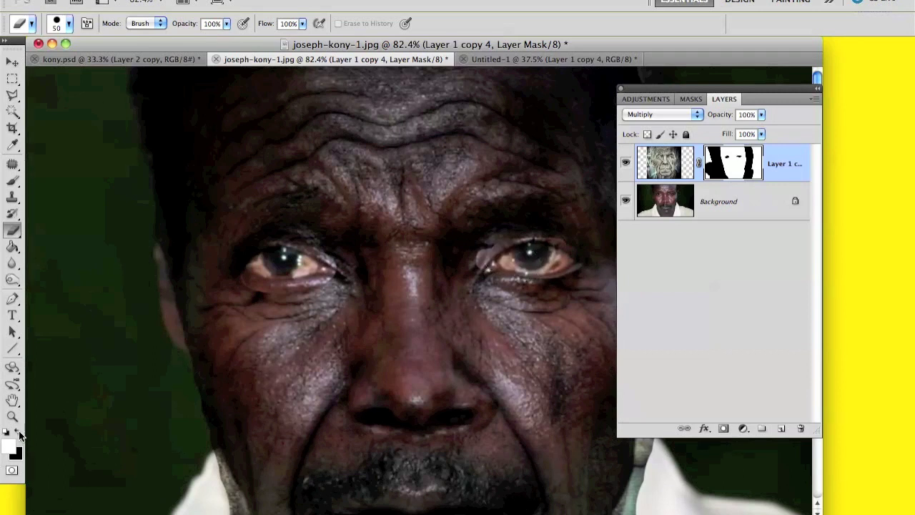
# Set the opacity of the masked Multiply layer to 87%
pyautogui.scroll(-3, 227, 407)
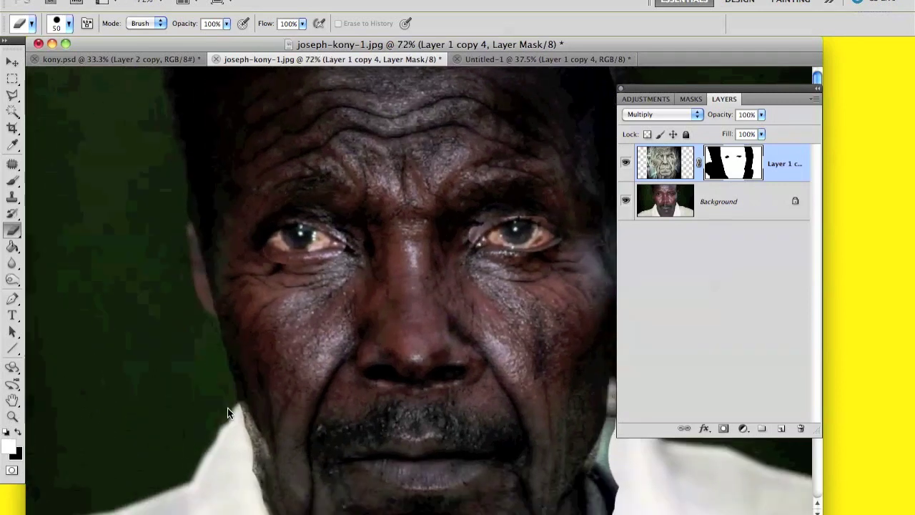
pyautogui.scroll(-3, 228, 408)
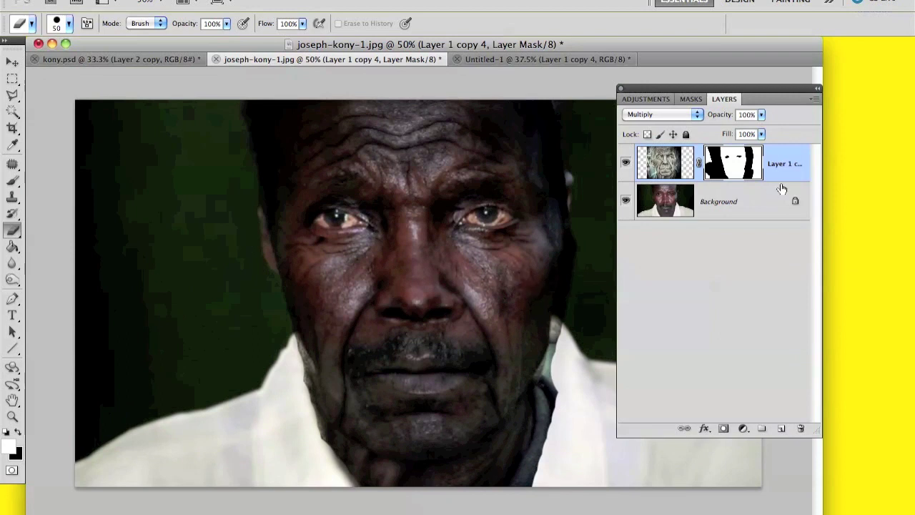
pyautogui.click(688, 148)
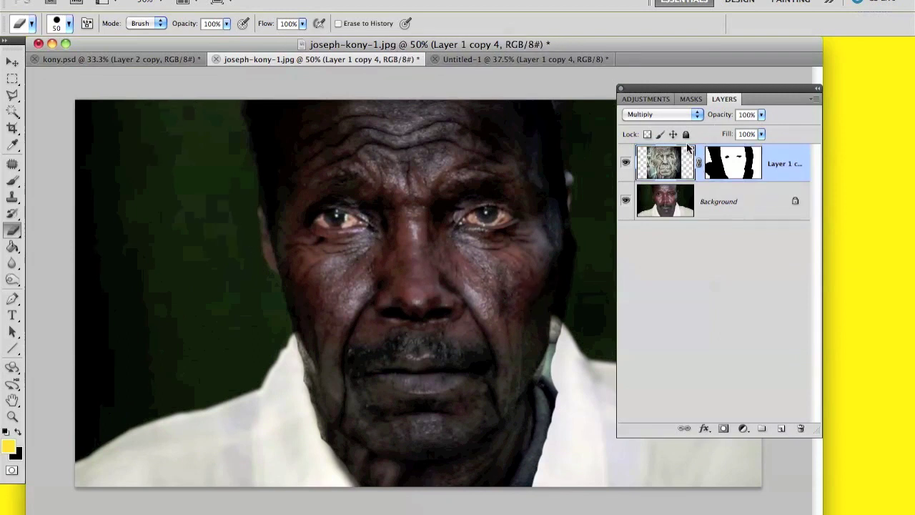
pyautogui.moveTo(721, 121); pyautogui.dragTo(715, 119)
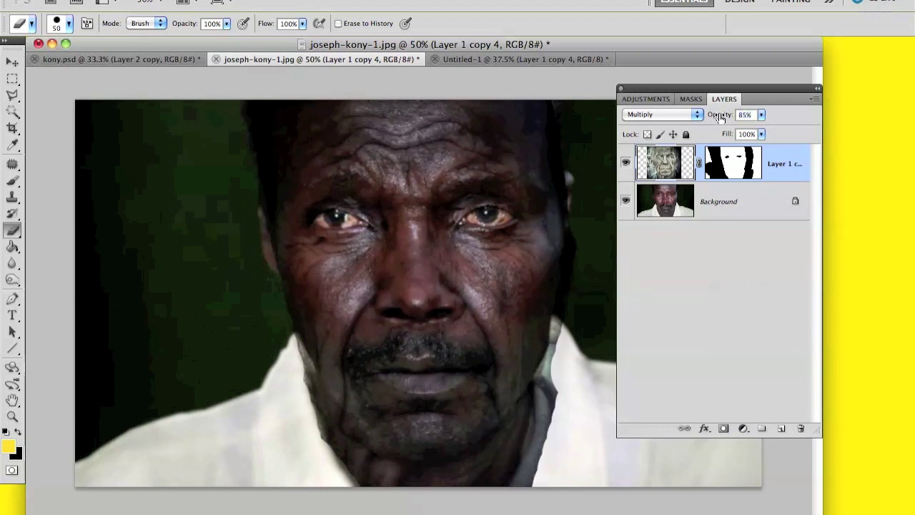
pyautogui.press('Return')
# Erase the leftover overlay on the layer mask along the face edge, neck and shirt collar beside the dark jacket
pyautogui.click(731, 170)
pyautogui.moveTo(586, 274)
pyautogui.mouseDown()
pyautogui.moveTo(579, 308)
pyautogui.moveTo(563, 313)
pyautogui.moveTo(565, 344)
pyautogui.moveTo(565, 307)
pyautogui.moveTo(558, 335)
pyautogui.moveTo(559, 313)
pyautogui.moveTo(587, 188)
pyautogui.moveTo(581, 159)
pyautogui.moveTo(575, 250)
pyautogui.moveTo(560, 117)
pyautogui.moveTo(568, 108)
pyautogui.moveTo(579, 218)
pyautogui.moveTo(562, 337)
pyautogui.moveTo(544, 384)
pyautogui.moveTo(553, 396)
pyautogui.moveTo(557, 388)
pyautogui.moveTo(525, 475)
pyautogui.moveTo(535, 453)
pyautogui.moveTo(529, 486)
pyautogui.mouseUp()
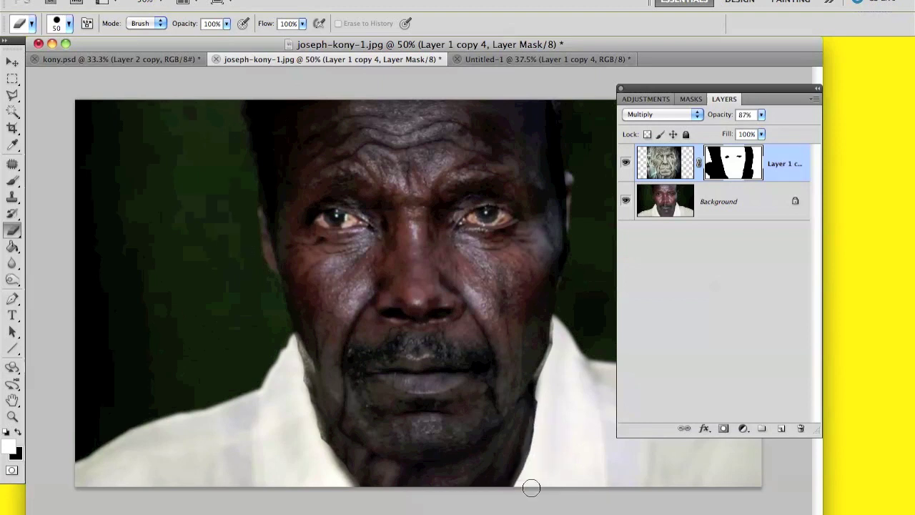
# Refine the layer mask around the eyes with a 25 px eraser, alternating black and white to restore or remove the overlay
pyautogui.scroll(-2, 439, 293)
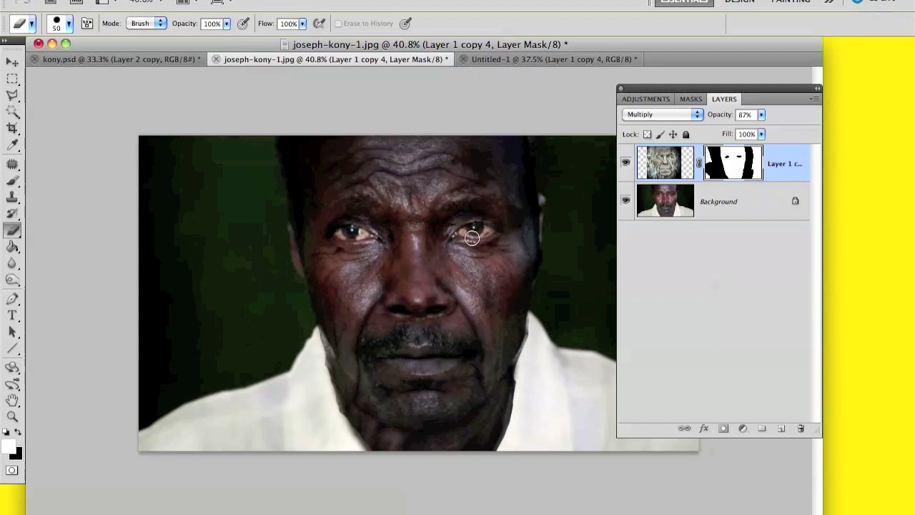
pyautogui.click(19, 433)
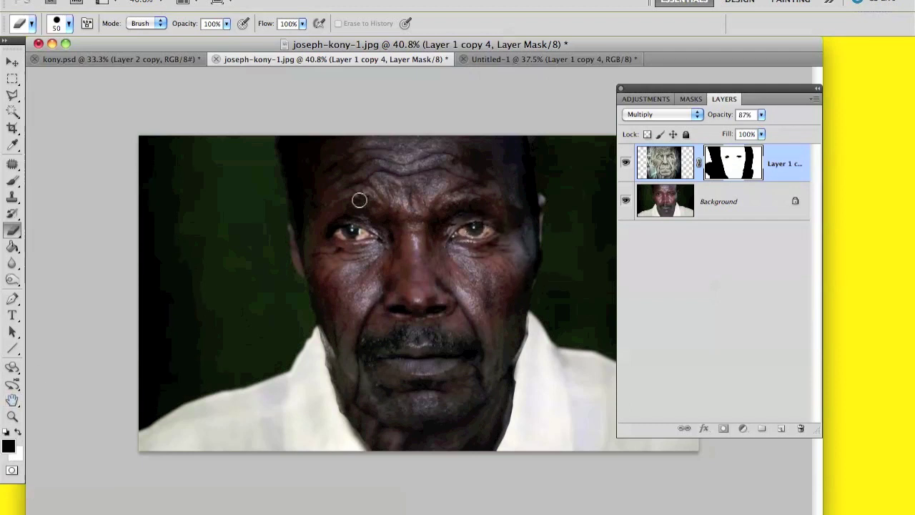
pyautogui.press('[')
pyautogui.press('[')
pyautogui.press('[')
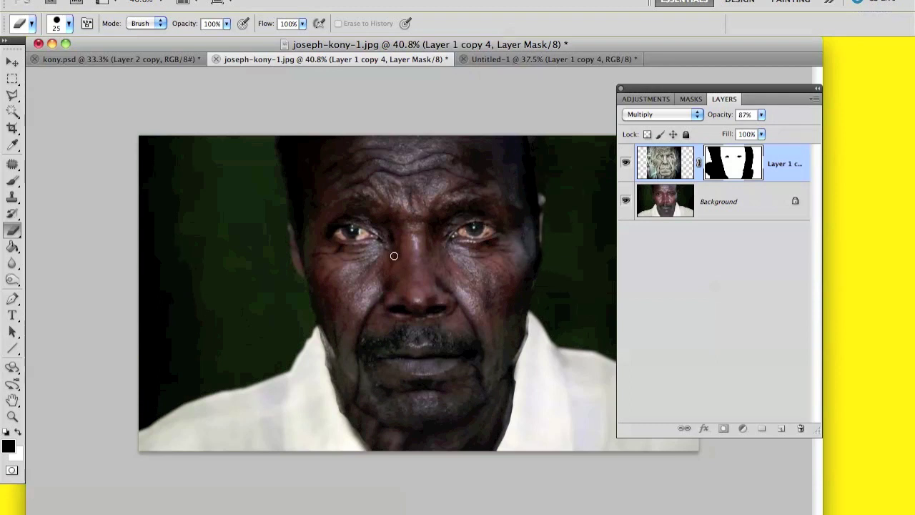
pyautogui.click(651, 202)
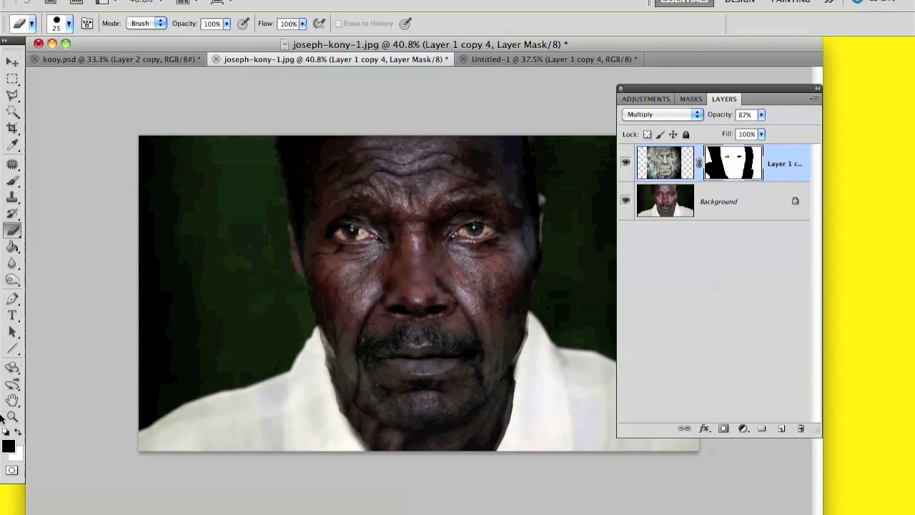
pyautogui.press('x')
pyautogui.moveTo(346, 233); pyautogui.dragTo(345, 233)
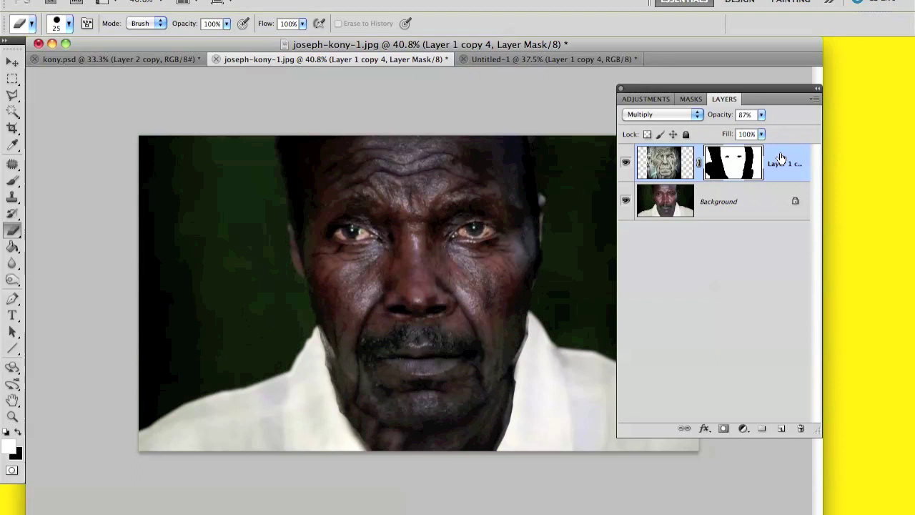
# Duplicate the masked Multiply layer twice to intensify the wrinkles
pyautogui.press('super+j')
pyautogui.press('super+j')
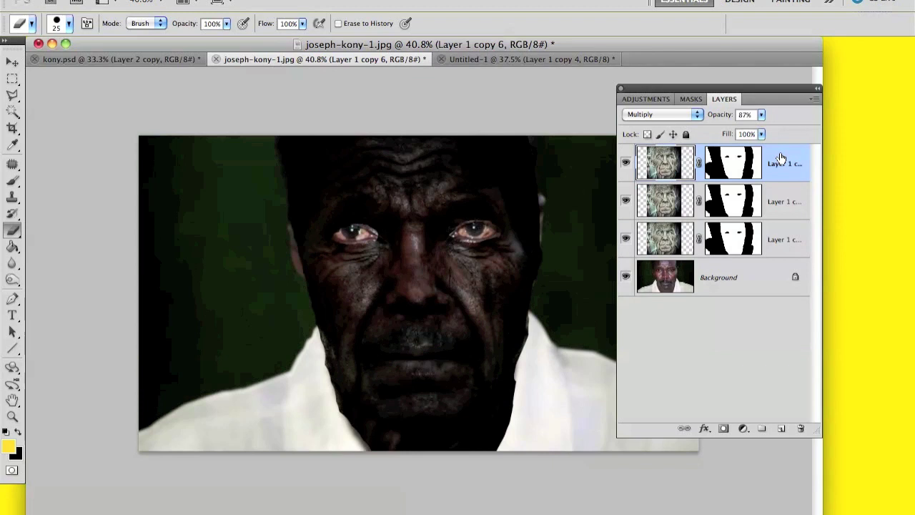
# Delete the two extra copies of the masked Multiply layer, keeping a single overlay above the Background
pyautogui.press('BackSpace')
pyautogui.press('BackSpace')
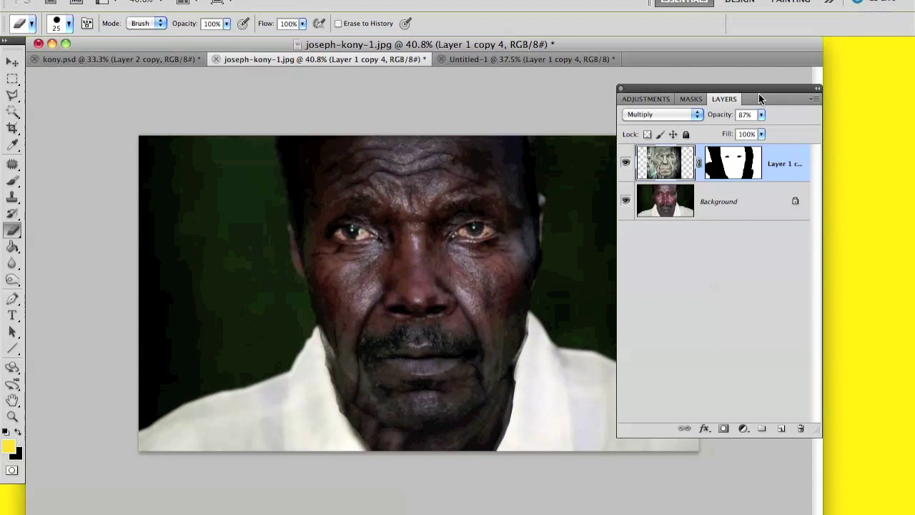
pyautogui.moveTo(755, 91); pyautogui.dragTo(764, 75)
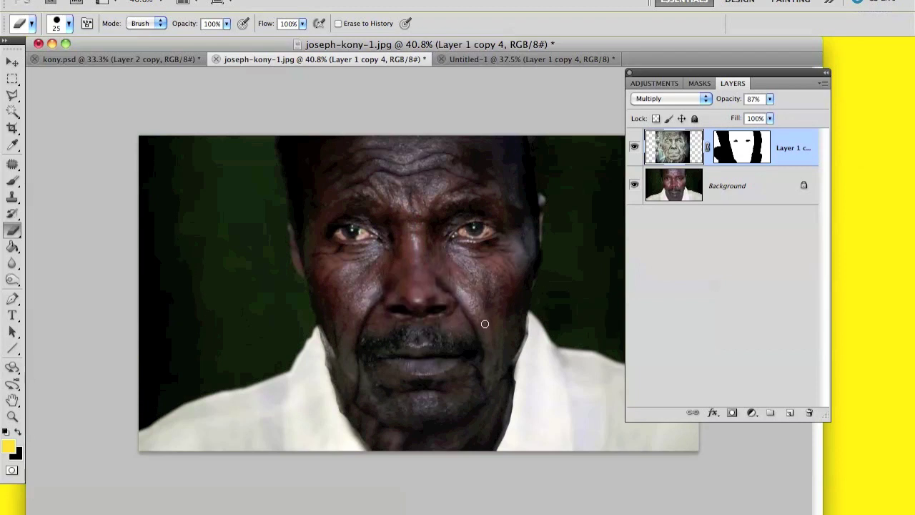
pyautogui.scroll(3, 463, 333)
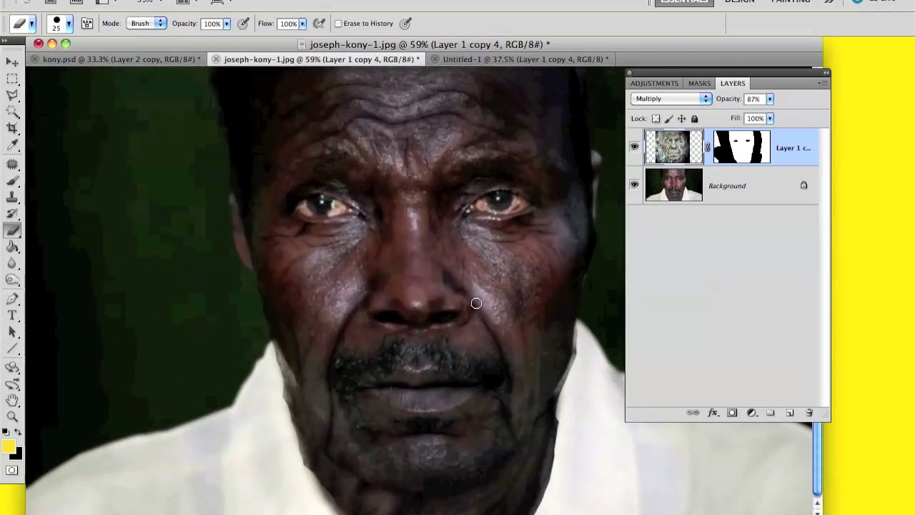
pyautogui.scroll(-3, 506, 333)
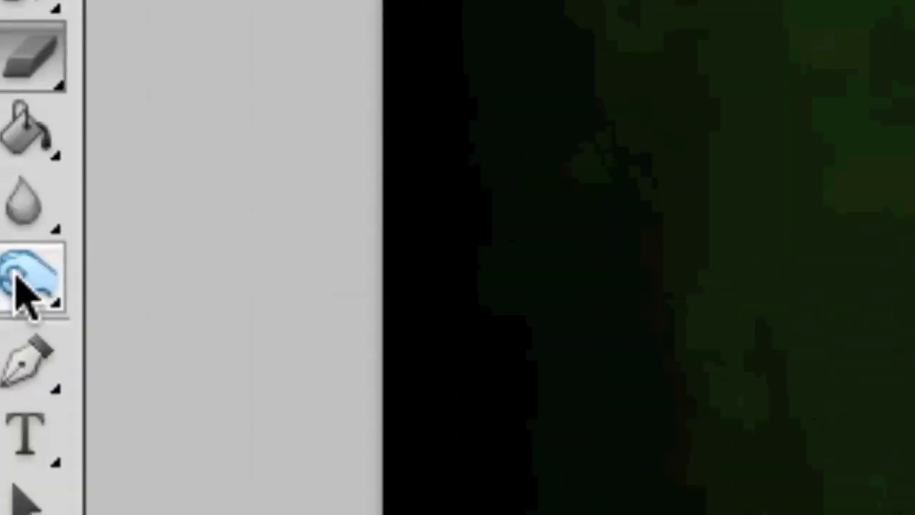
# Set up the Burn tool with Midtones range, 80% exposure and a 10 px brush
pyautogui.click(15, 281)
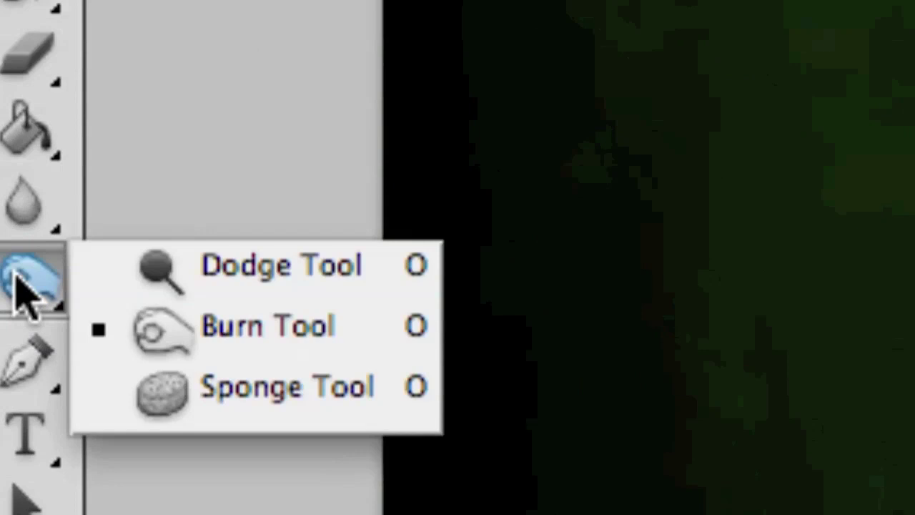
pyautogui.click(276, 328)
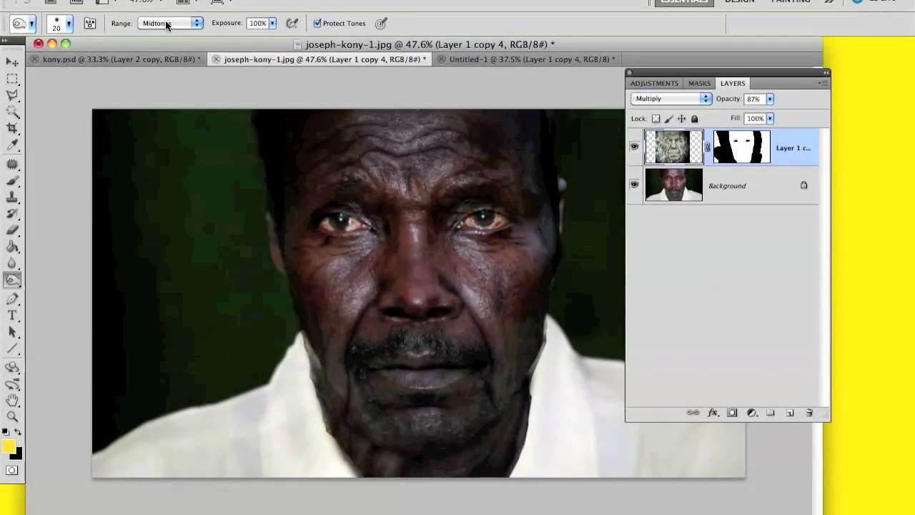
pyautogui.click(166, 24)
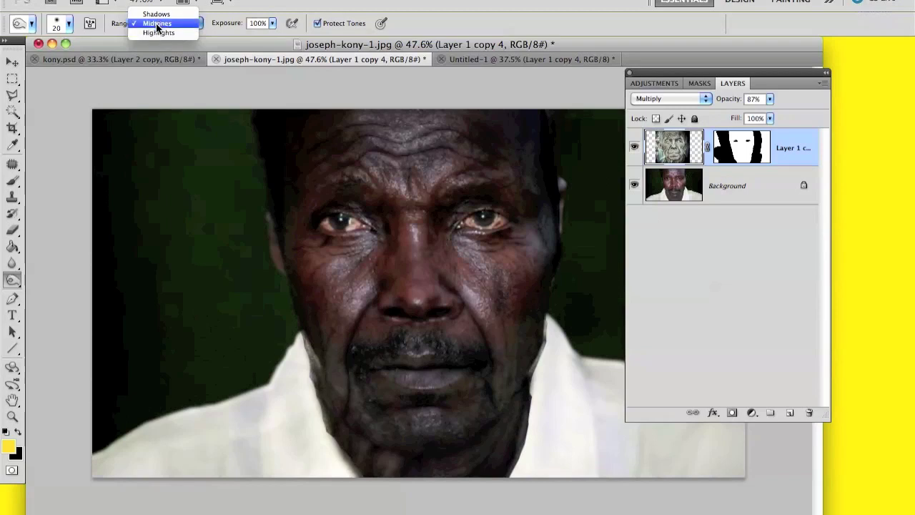
pyautogui.click(157, 25)
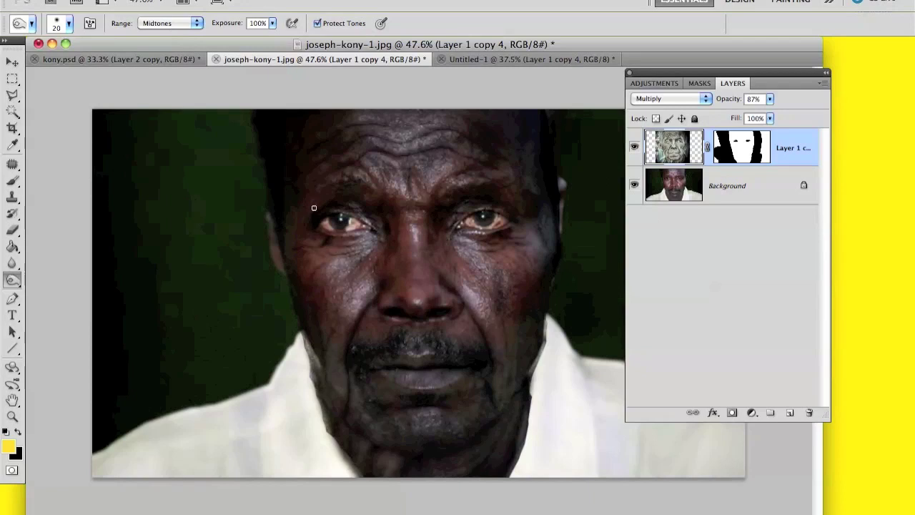
pyautogui.moveTo(230, 24); pyautogui.dragTo(218, 28)
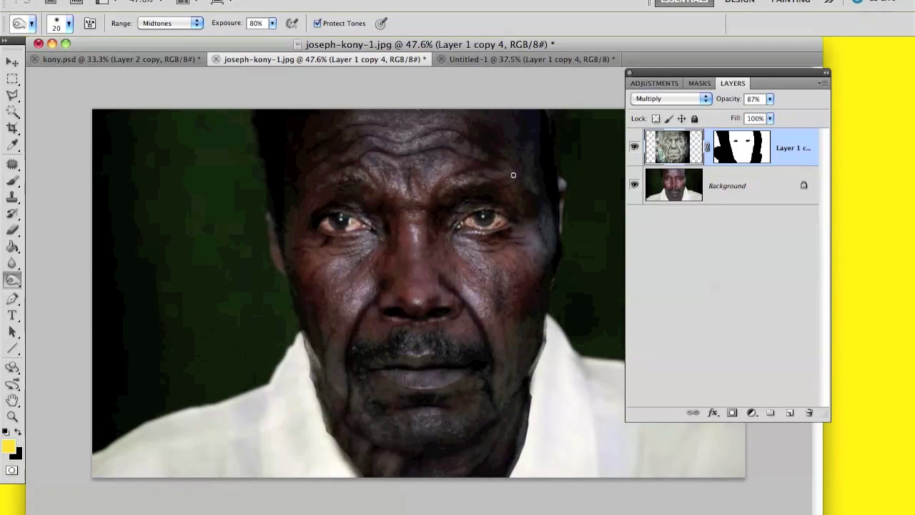
pyautogui.press('[')
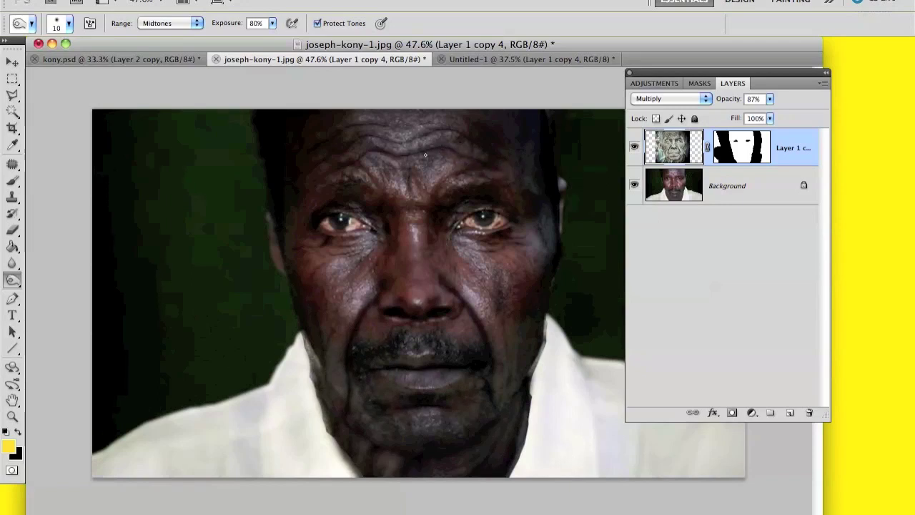
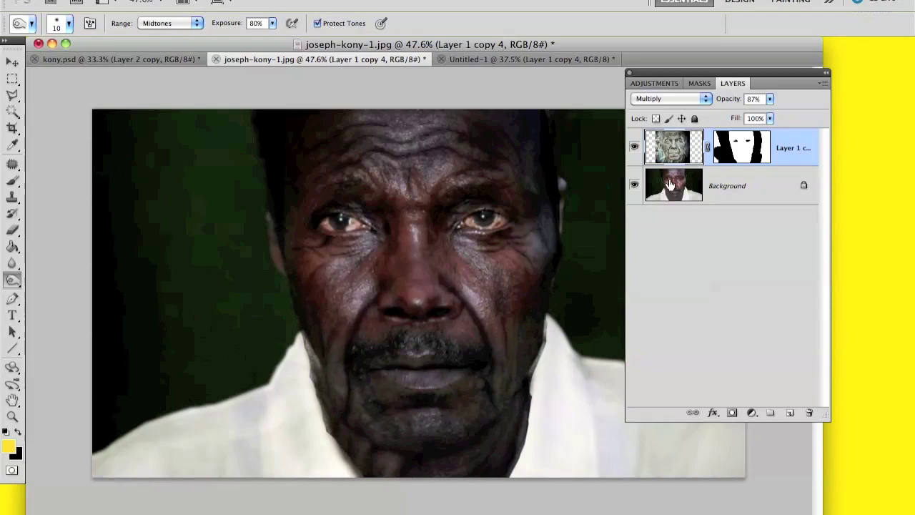
# Convert the Background into a regular unlocked layer and set the Burn tool's exposure to 66%
pyautogui.click(762, 195)
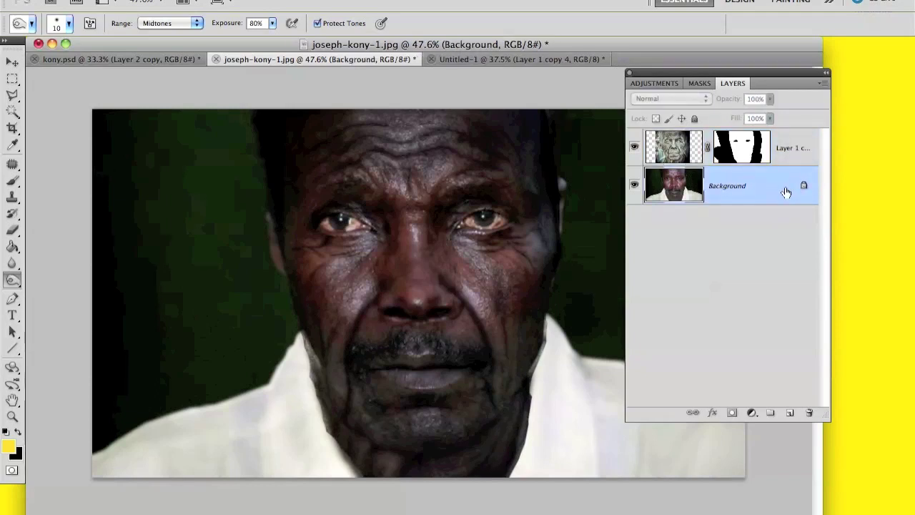
pyautogui.keyDown('alt'); pyautogui.doubleClick(786, 192); pyautogui.keyUp('alt')
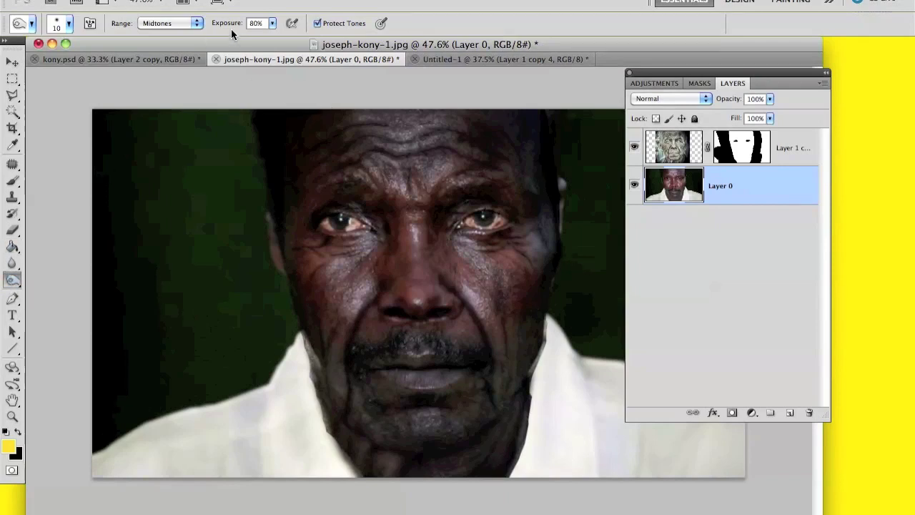
pyautogui.moveTo(231, 30); pyautogui.dragTo(223, 28)
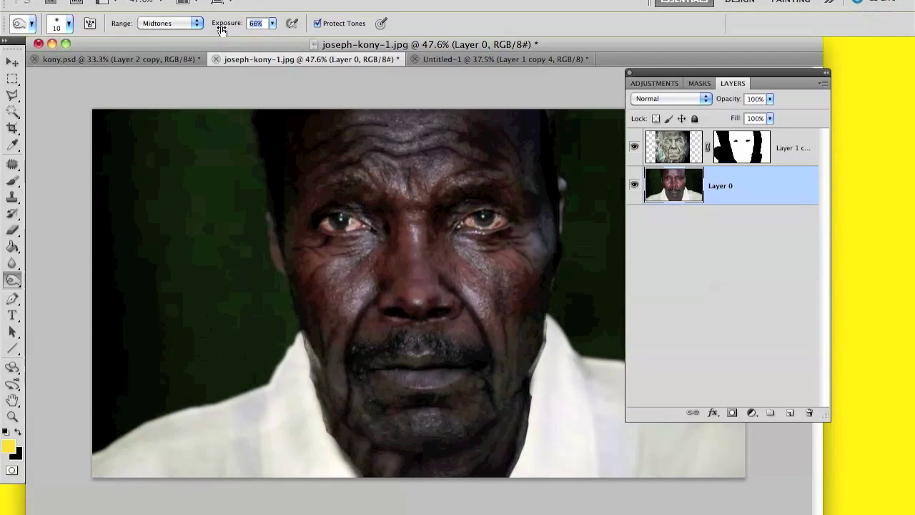
pyautogui.press('Return')
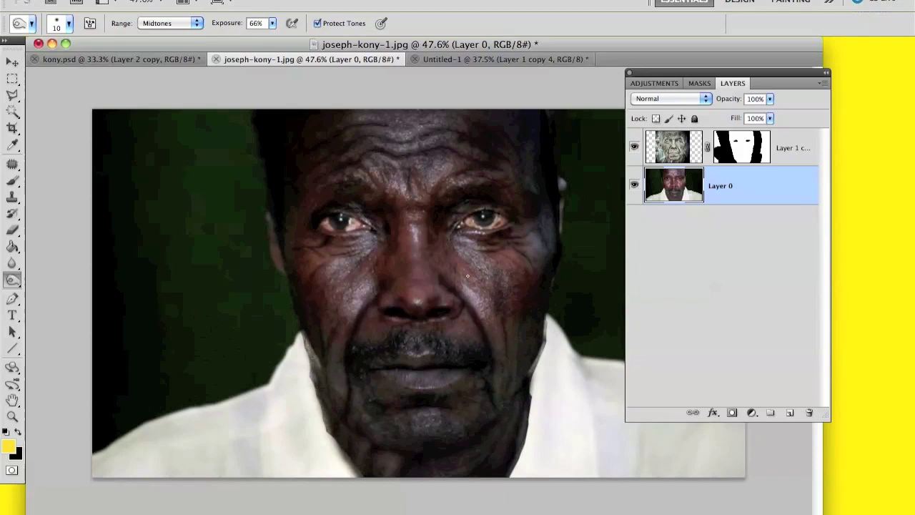
# Burn the crease running from the nose to the mouth corner on the right-hand cheek with a 10 px brush
pyautogui.scroll(3, 427, 236)
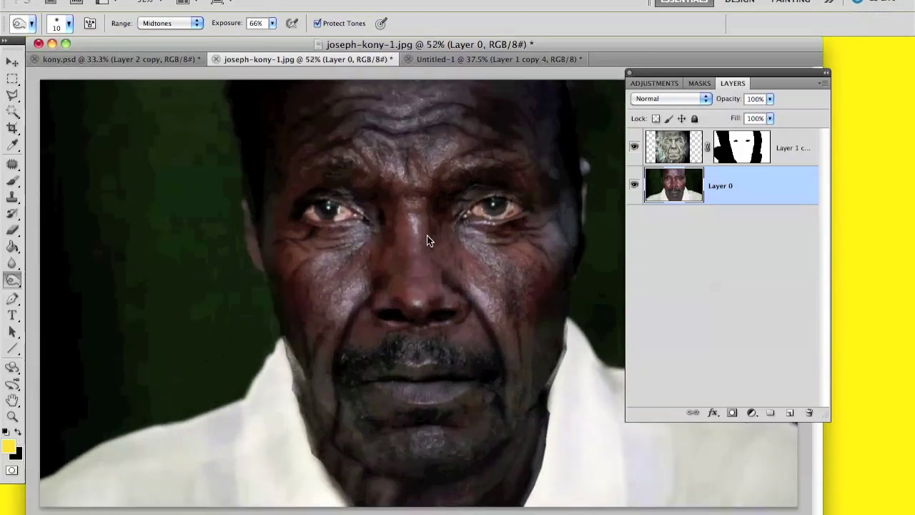
pyautogui.hscroll(-1, 427, 236)
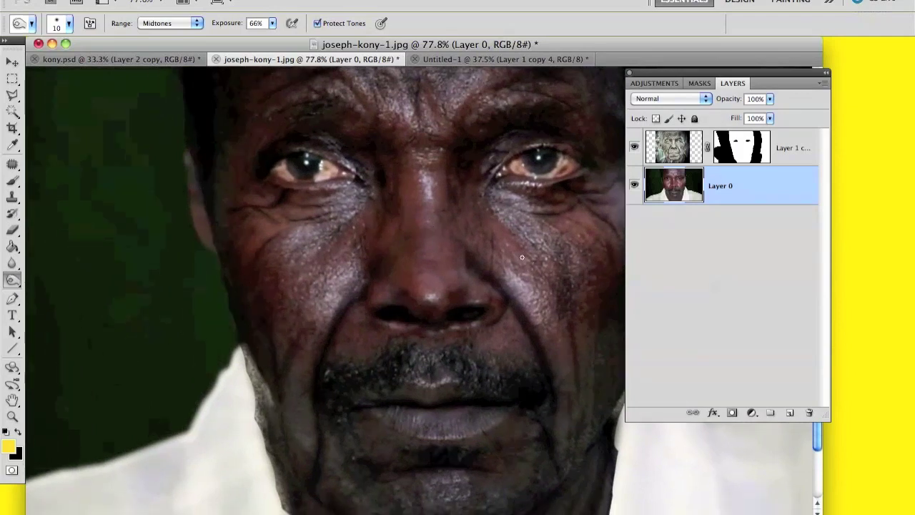
pyautogui.moveTo(502, 278); pyautogui.dragTo(546, 342)
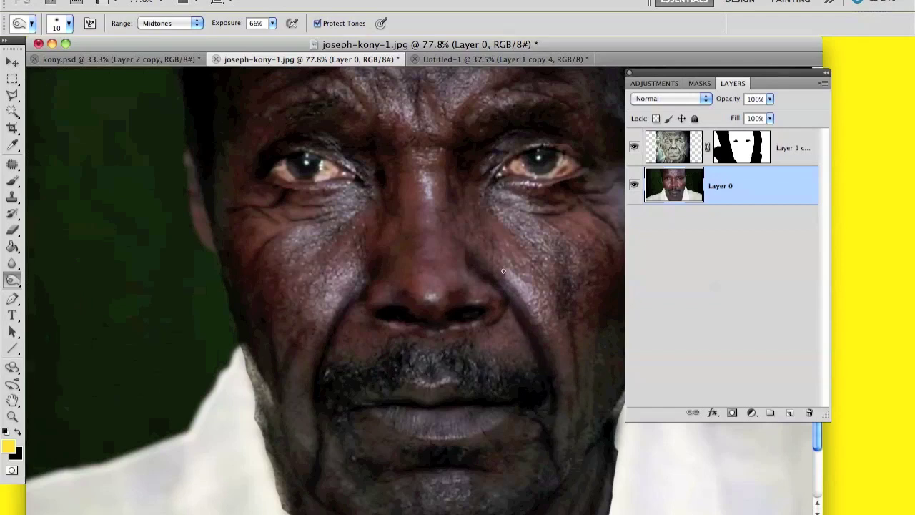
pyautogui.scroll(-5, 504, 270)
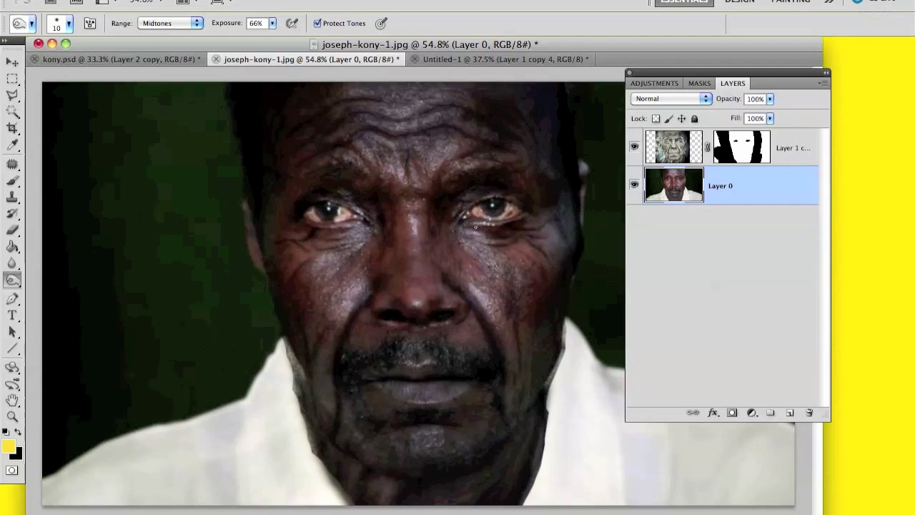
# Burn the skin below the right-hand eye with a 40 px brush and the forehead wrinkles with a 10 px brush
pyautogui.press(']')
pyautogui.press(']')
pyautogui.moveTo(477, 248)
pyautogui.mouseDown()
pyautogui.moveTo(500, 259)
pyautogui.moveTo(467, 234)
pyautogui.moveTo(513, 230)
pyautogui.moveTo(457, 235)
pyautogui.moveTo(477, 191)
pyautogui.moveTo(448, 244)
pyautogui.moveTo(469, 261)
pyautogui.mouseUp()
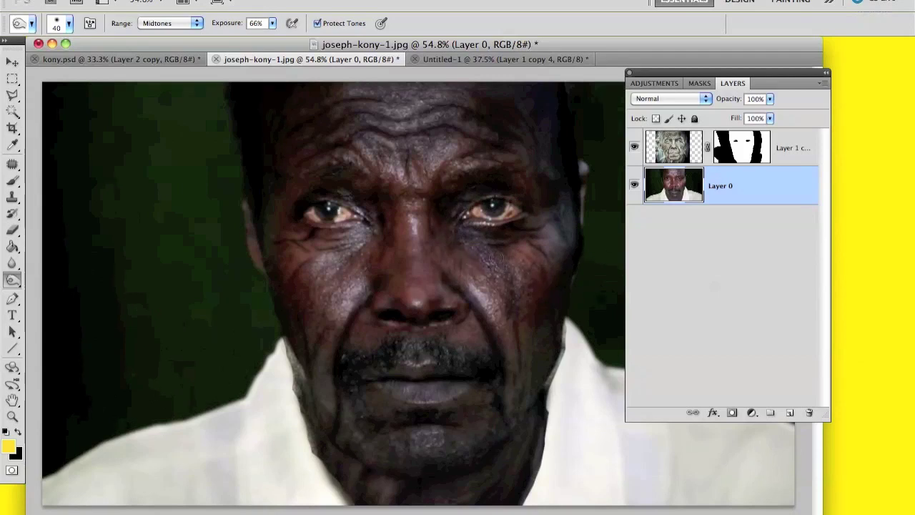
pyautogui.press('[')
pyautogui.press('[')
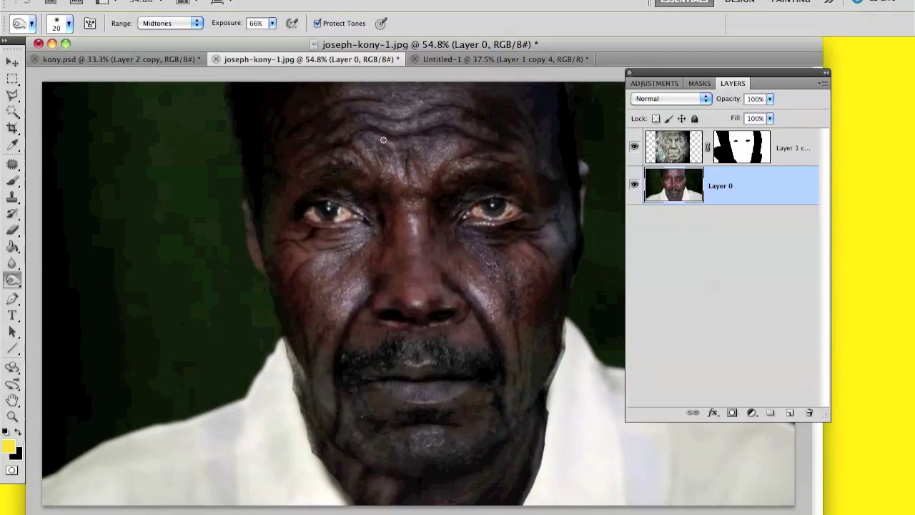
pyautogui.press('[')
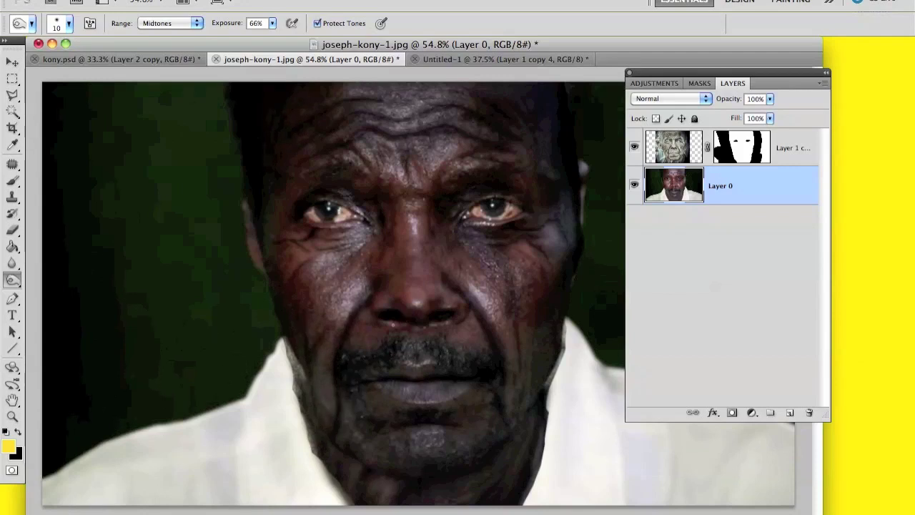
# Burn the right-hand cheek from the nose crease up to the lower eyelid with a 25 px brush
pyautogui.press('[')
pyautogui.press('[')
pyautogui.press('[')
pyautogui.press(']')
pyautogui.press(']')
pyautogui.press(']')
pyautogui.press(']')
pyautogui.press(']')
pyautogui.press(']')
pyautogui.press(']')
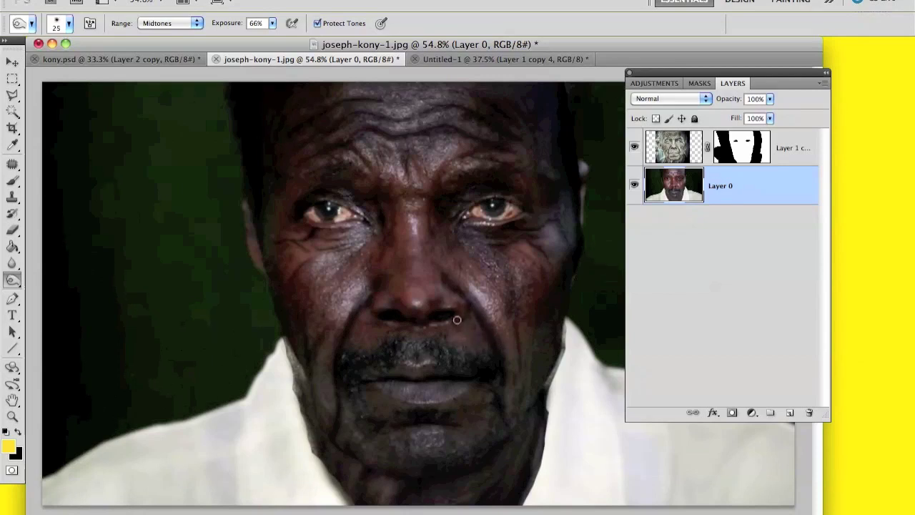
pyautogui.moveTo(486, 293)
pyautogui.mouseDown()
pyautogui.moveTo(496, 322)
pyautogui.moveTo(482, 231)
pyautogui.moveTo(498, 239)
pyautogui.mouseUp()
# Burn the outer cheek and temple around the left-hand eye with a 70 px brush
pyautogui.press('[')
pyautogui.press('[')
pyautogui.press('[')
pyautogui.press('[')
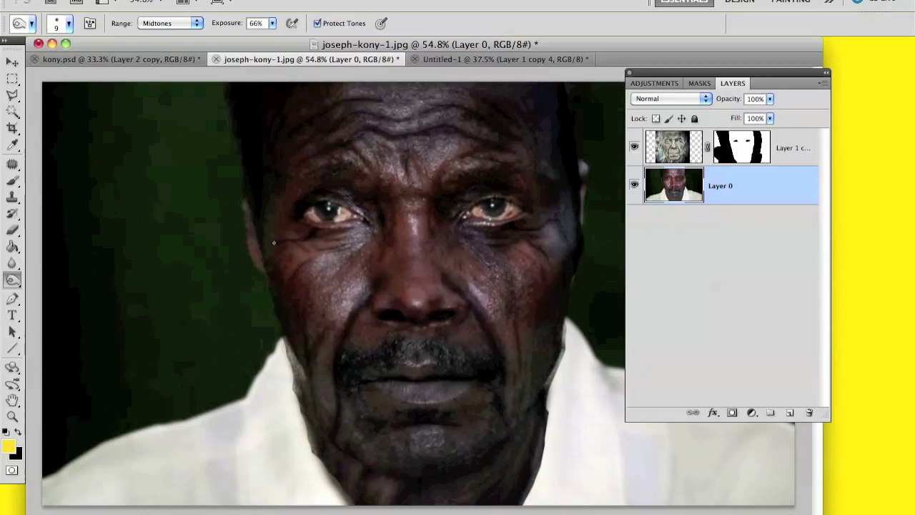
pyautogui.press(']')
pyautogui.press(']')
pyautogui.press(']')
pyautogui.press(']')
pyautogui.press(']')
pyautogui.press(']')
pyautogui.moveTo(277, 258)
pyautogui.mouseDown()
pyautogui.moveTo(352, 258)
pyautogui.moveTo(305, 297)
pyautogui.moveTo(321, 307)
pyautogui.moveTo(320, 293)
pyautogui.moveTo(343, 296)
pyautogui.moveTo(313, 296)
pyautogui.moveTo(358, 249)
pyautogui.moveTo(368, 264)
pyautogui.moveTo(417, 225)
pyautogui.moveTo(418, 215)
pyautogui.moveTo(404, 213)
pyautogui.moveTo(396, 156)
pyautogui.moveTo(394, 173)
pyautogui.moveTo(371, 163)
pyautogui.moveTo(378, 164)
pyautogui.moveTo(315, 184)
pyautogui.mouseUp()
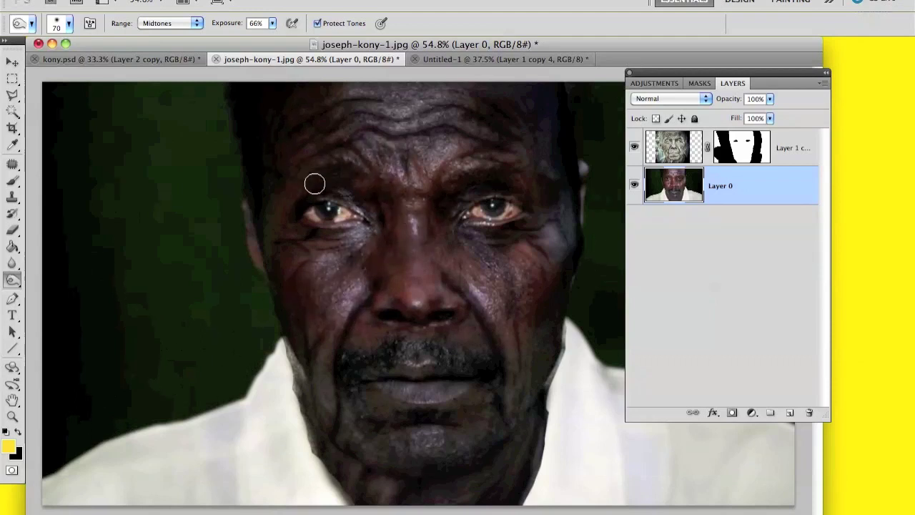
# Darken the left-hand ear and face edge with a 70 px Burn brush, changing its range to Shadows
pyautogui.press(']')
pyautogui.press(']')
pyautogui.press(']')
pyautogui.press('[')
pyautogui.press('[')
pyautogui.press('[')
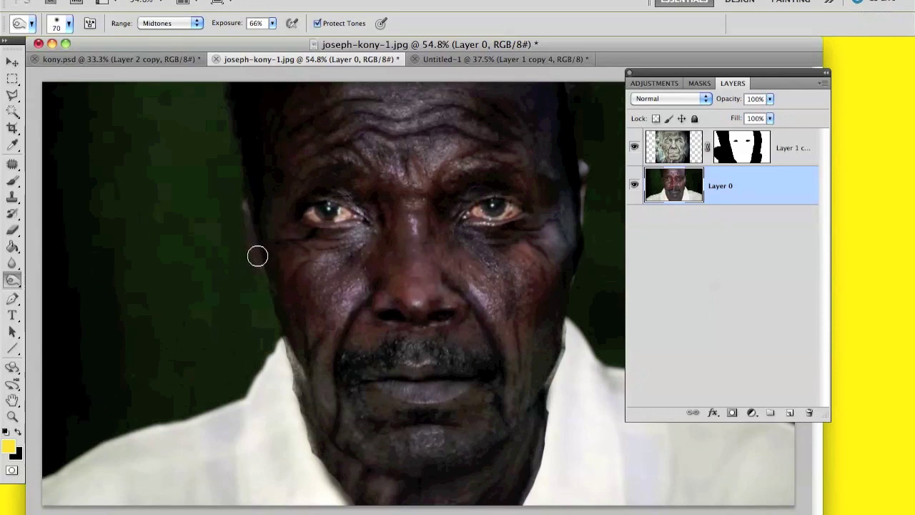
pyautogui.click(163, 24)
pyautogui.click(166, 24)
pyautogui.click(169, 23)
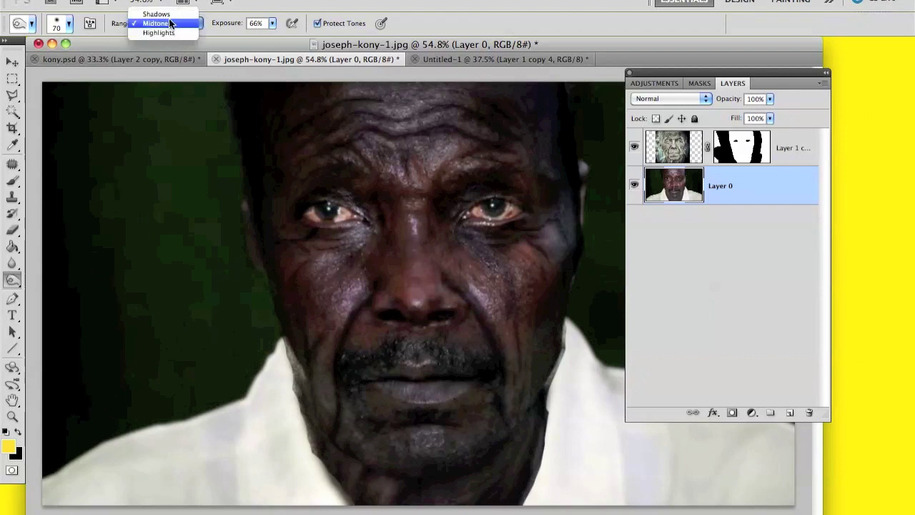
pyautogui.click(168, 14)
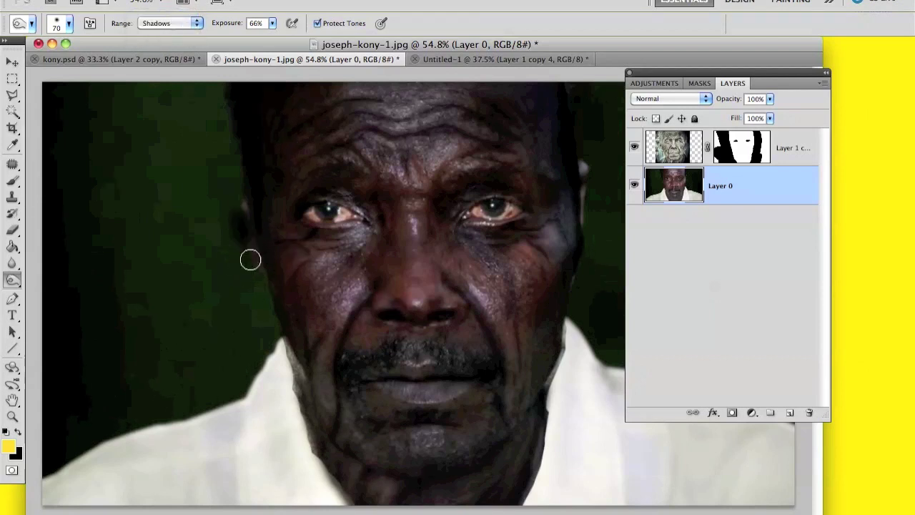
pyautogui.moveTo(251, 259)
pyautogui.mouseDown()
pyautogui.moveTo(248, 229)
pyautogui.moveTo(253, 250)
pyautogui.mouseUp()
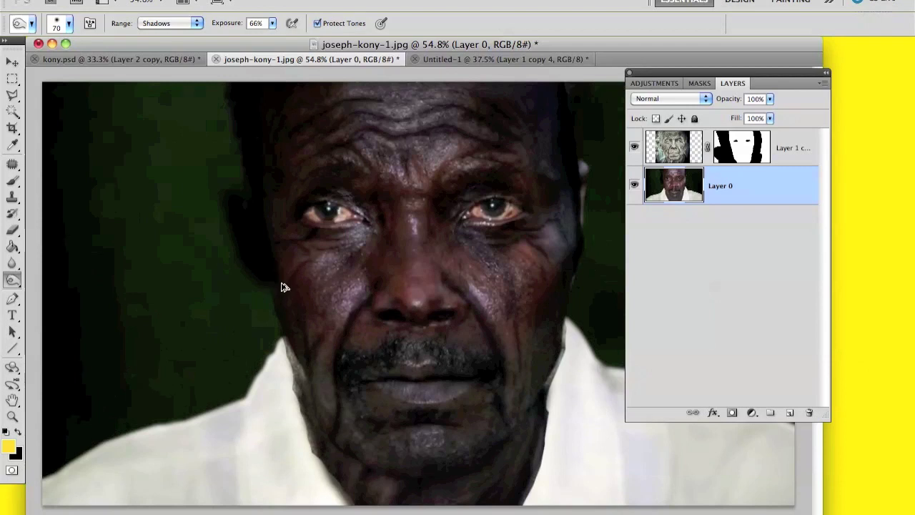
# Target the Multiply layer's mask and try to burn over the eyes with a 50 px brush
pyautogui.scroll(-1, 418, 237)
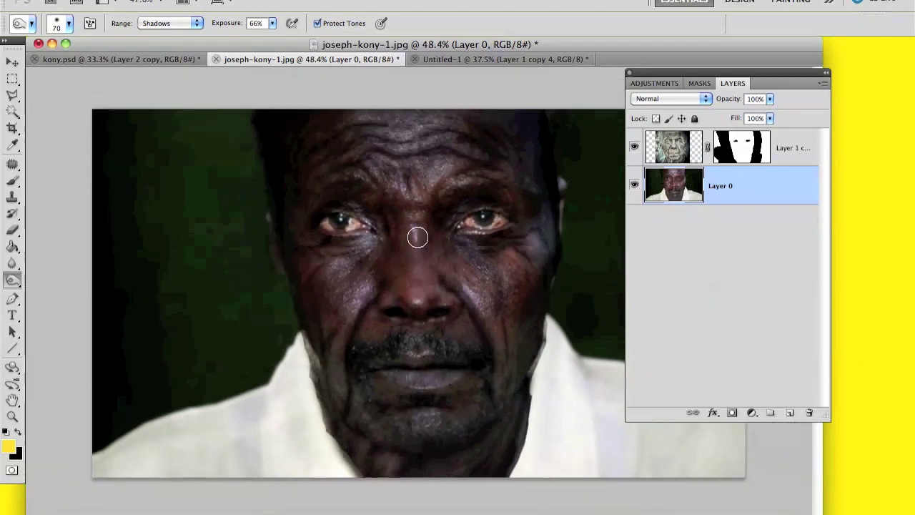
pyautogui.scroll(-1, 418, 237)
pyautogui.scroll(2, 418, 237)
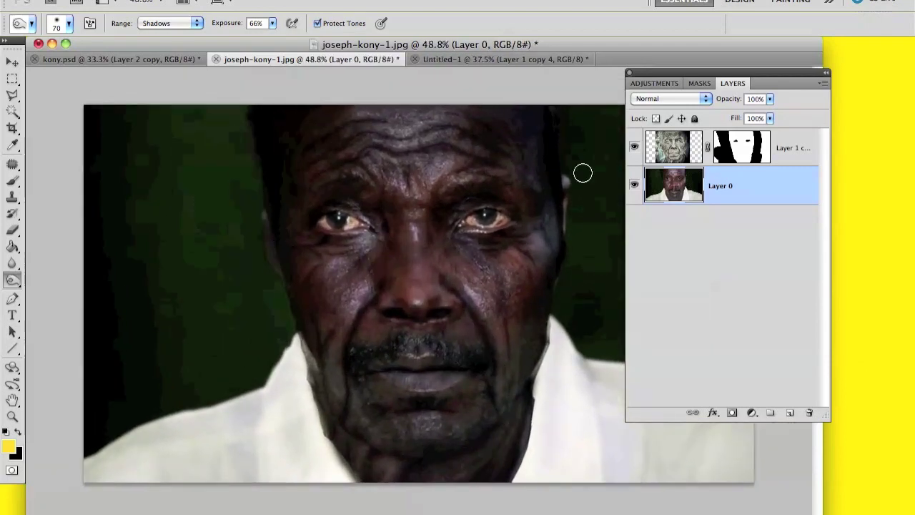
pyautogui.hotkey('alt', ']')
pyautogui.press('[')
pyautogui.press('[')
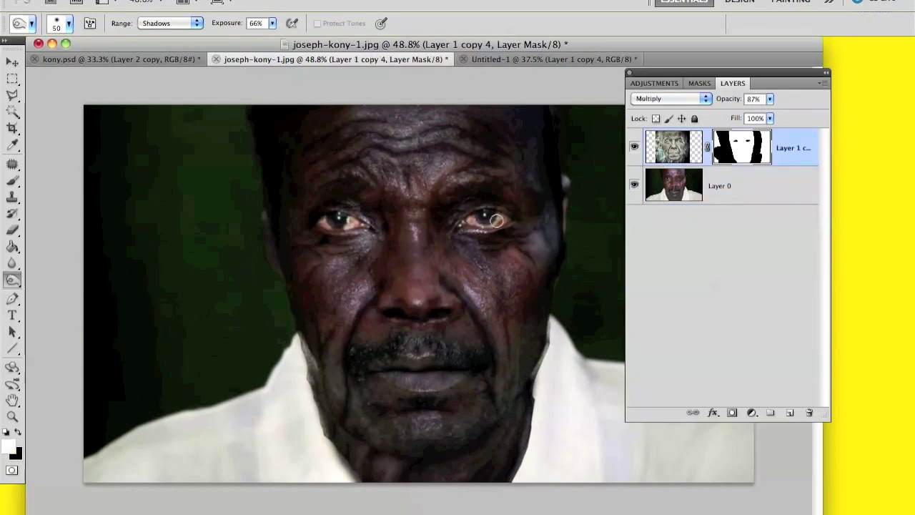
pyautogui.moveTo(333, 225); pyautogui.dragTo(346, 220)
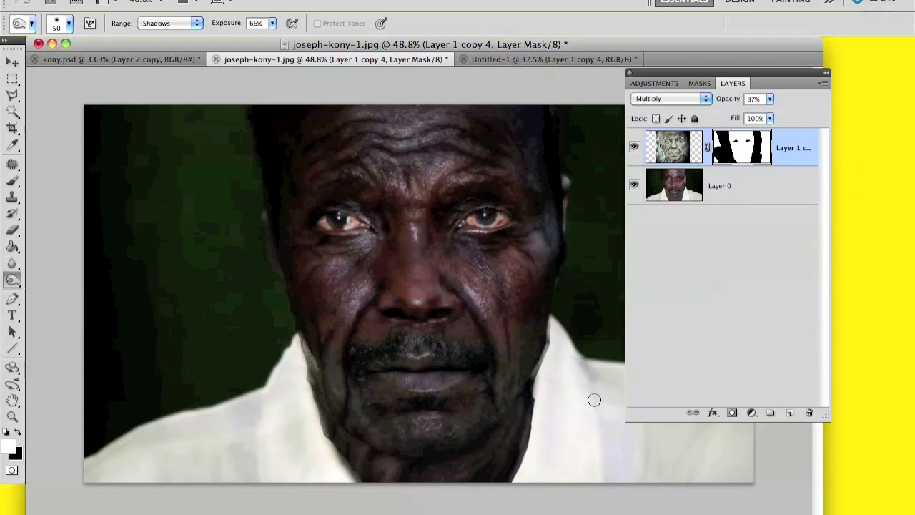
# Paint white on the Multiply layer's mask beside the left-hand ear using the Brush tool at 45 px
pyautogui.press('[')
pyautogui.press('[')
pyautogui.press('[')
pyautogui.press('[')
pyautogui.click(12, 180)
pyautogui.press('[')
pyautogui.press('[')
pyautogui.press('[')
pyautogui.press('[')
pyautogui.press('[')
pyautogui.press('[')
pyautogui.press('[')
pyautogui.press('[')
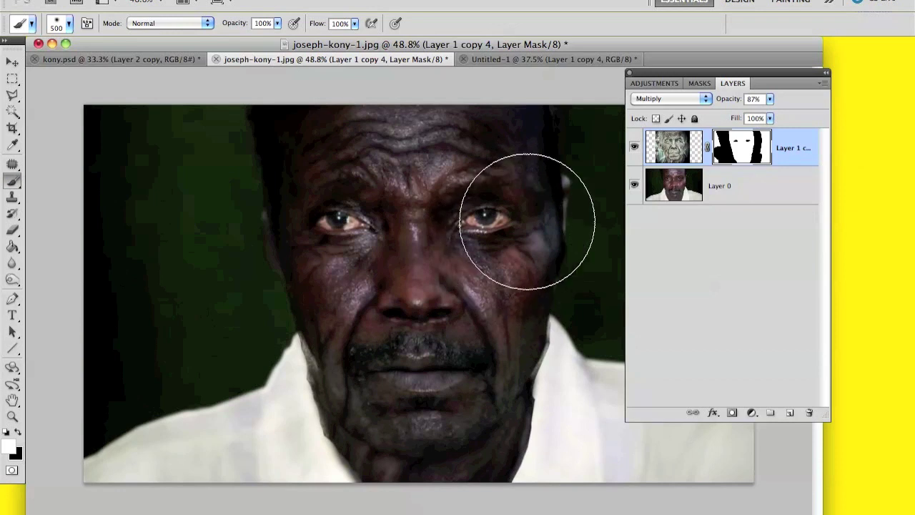
pyautogui.press('[')
pyautogui.press('[')
pyautogui.press('[')
pyautogui.press('[')
pyautogui.press('[')
pyautogui.press('[')
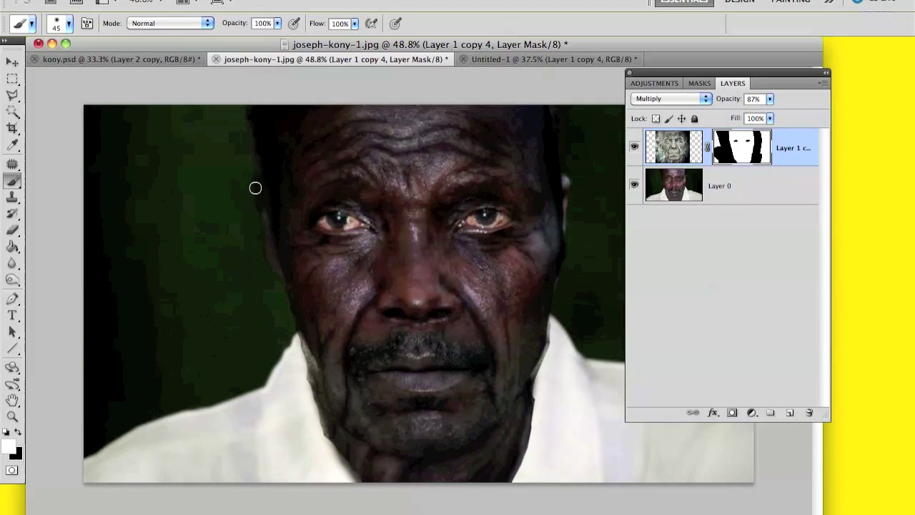
pyautogui.moveTo(248, 185)
pyautogui.mouseDown()
pyautogui.moveTo(234, 212)
pyautogui.moveTo(247, 231)
pyautogui.mouseUp()
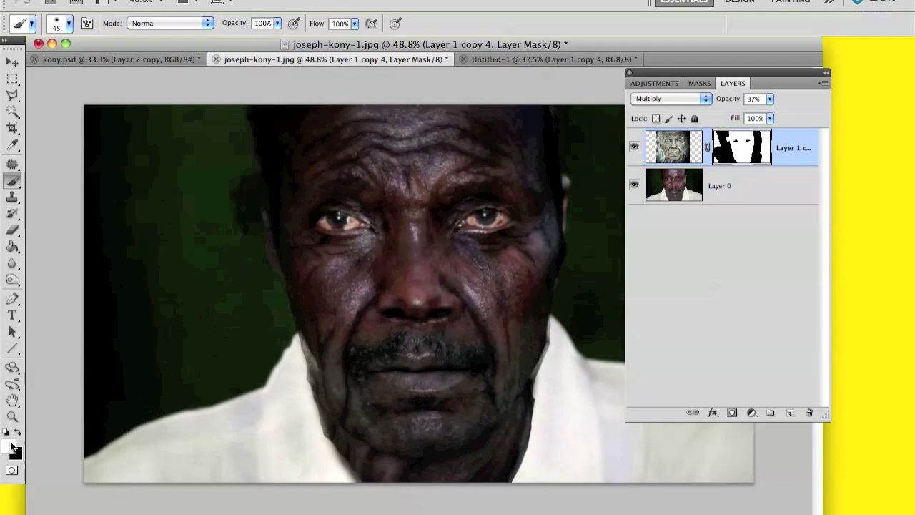
# Switch to the image viewer and reposition its window to examine the aged portrait
pyautogui.press('super+Tab')
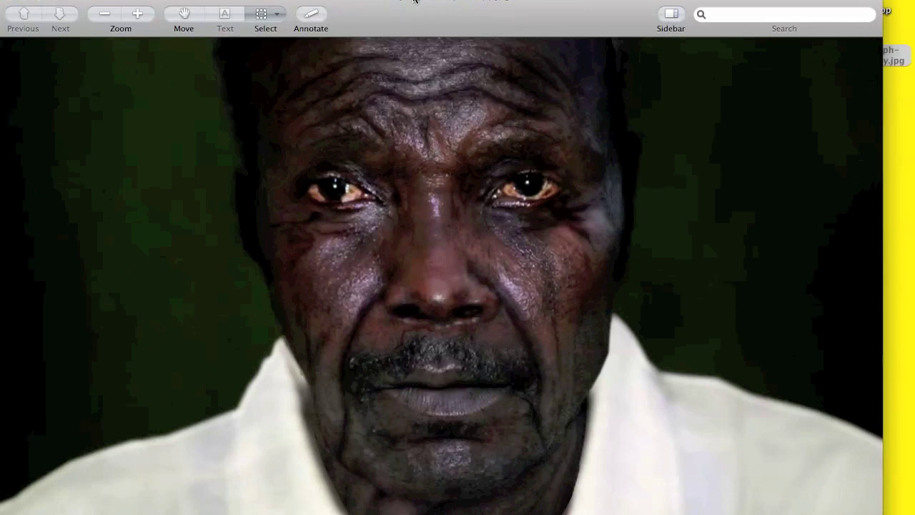
pyautogui.moveTo(333, 0); pyautogui.dragTo(346, 0)
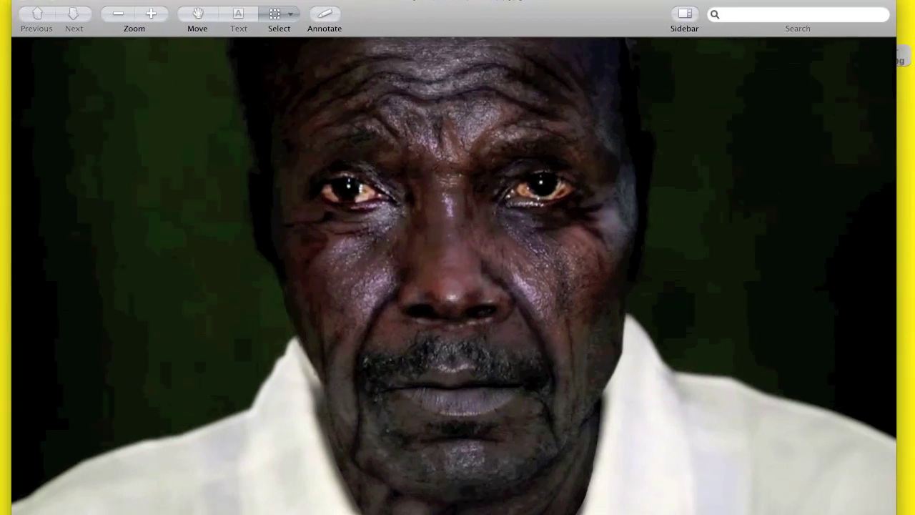